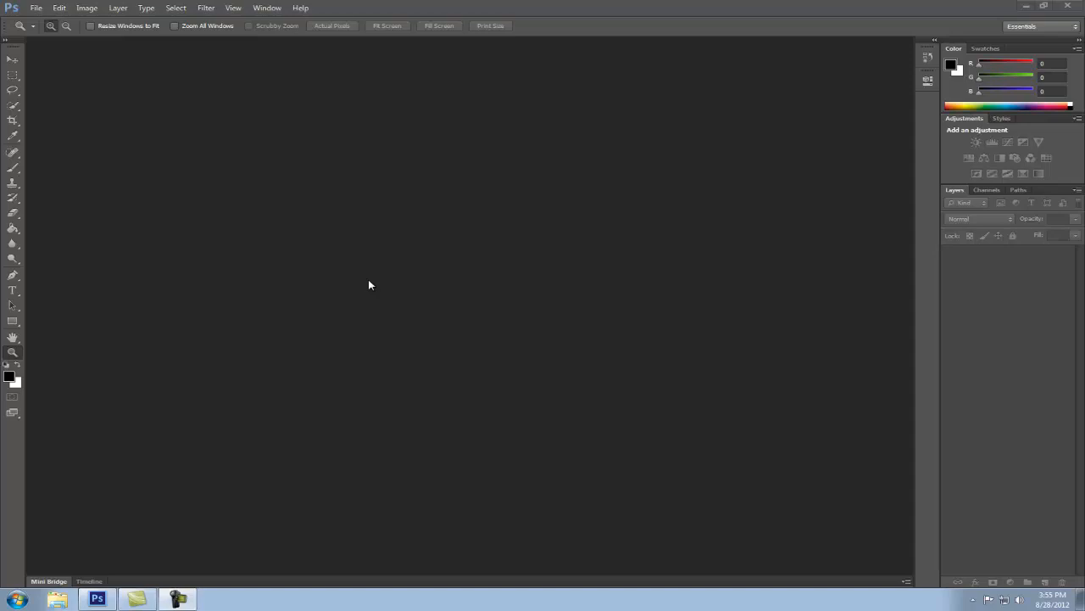
Start a new document with the Custom preset and name it "Draw Paint Practice"
left_click(34, 11)
left_click(44, 20)
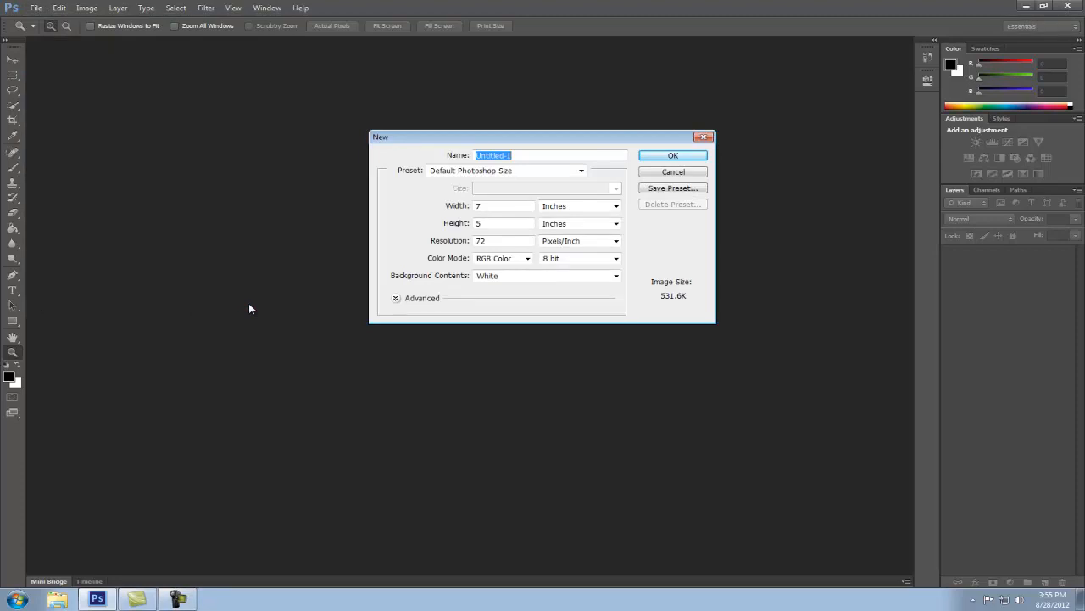
left_click(581, 171)
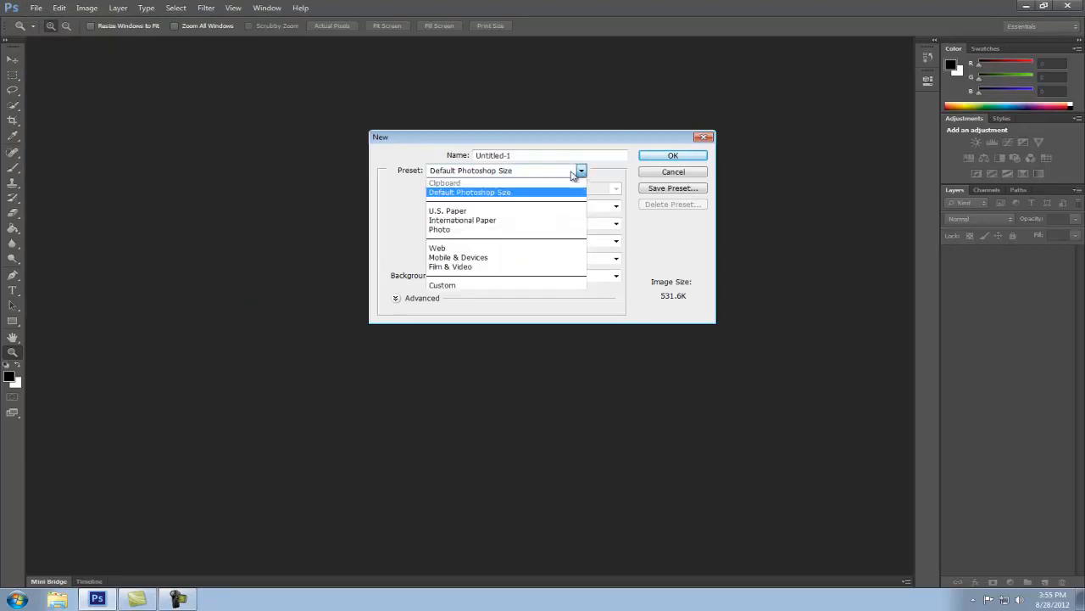
left_click(473, 285)
left_click_drag(513, 155, 434, 150)
type("Draw Pain")
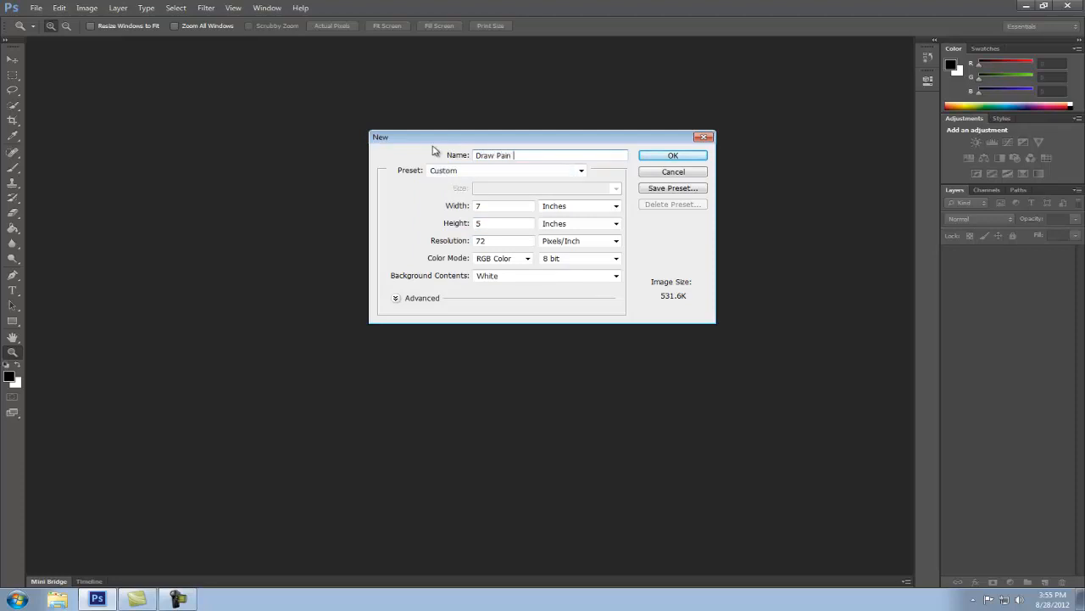
type("t Practice")
Set the new document's width and height to 800 pixels each and create it
left_click_drag(512, 206, 450, 202)
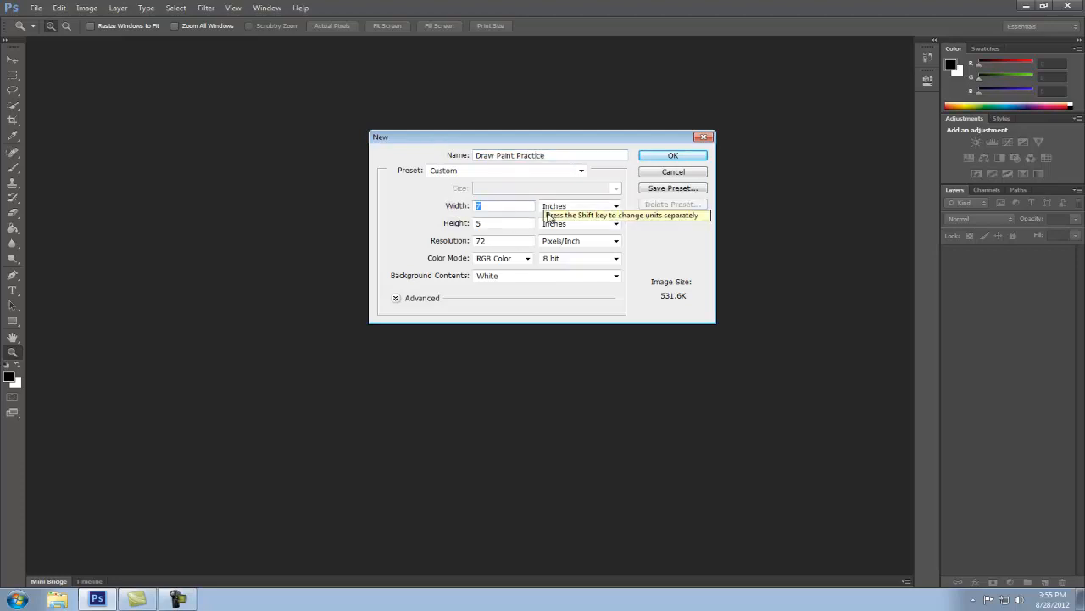
left_click(554, 209)
left_click(553, 218)
left_click_drag(495, 206, 447, 206)
type("800")
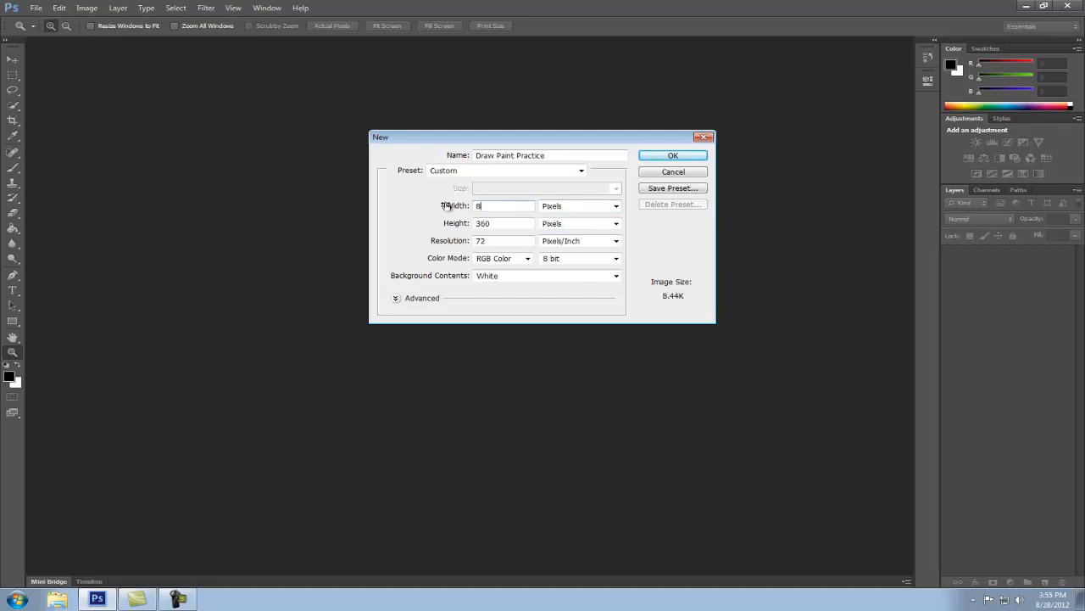
key("Tab")
key("Tab")
type("800")
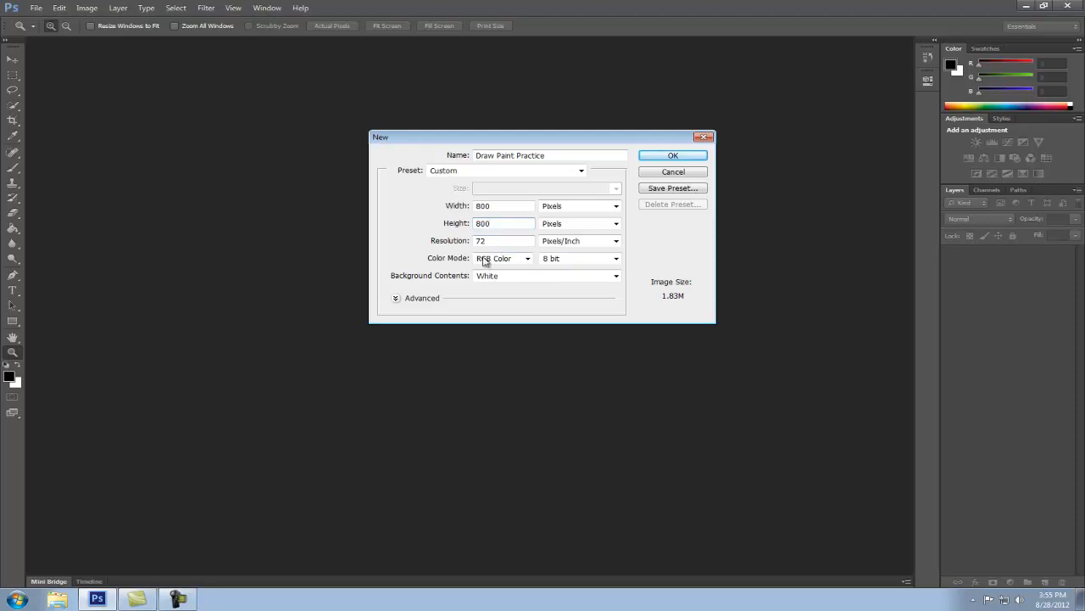
left_click(683, 155)
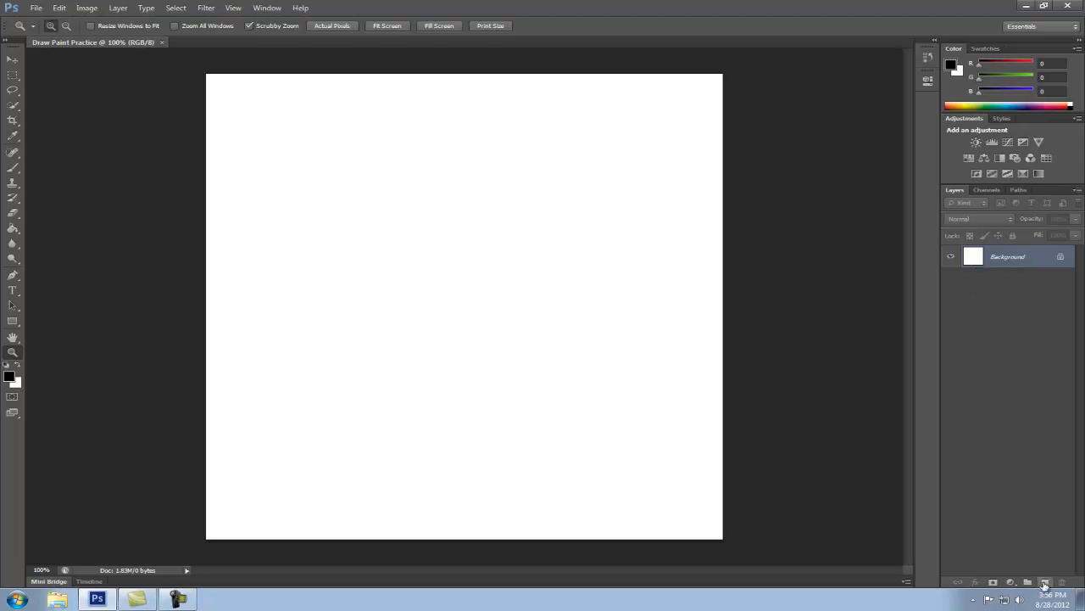
Create a new layer named "Brush Tool" and keep it selected as the active layer
left_click(119, 9)
mouse_move(198, 22)
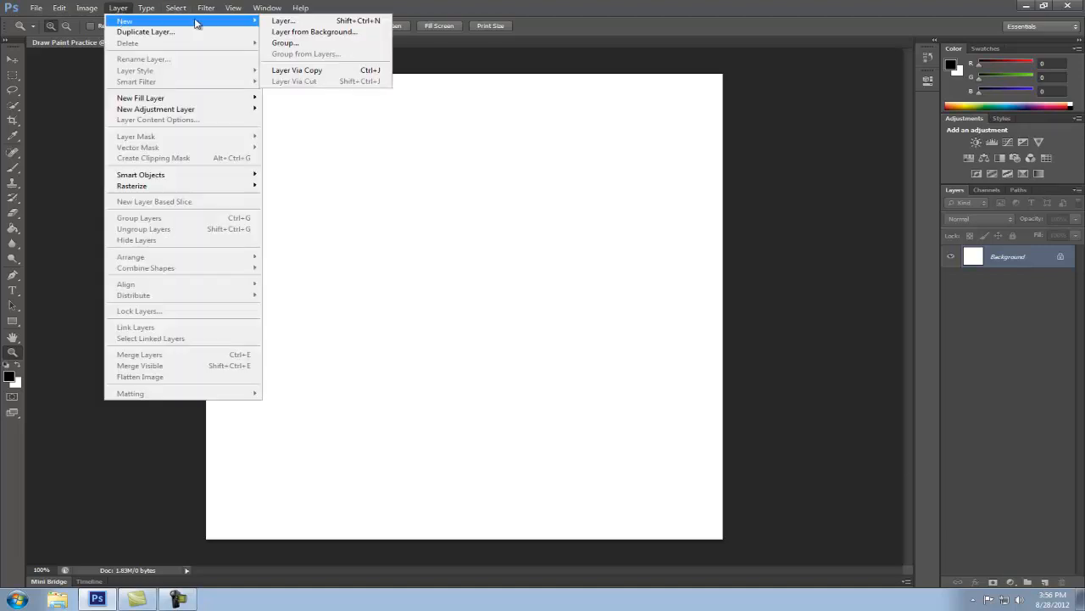
left_click(336, 22)
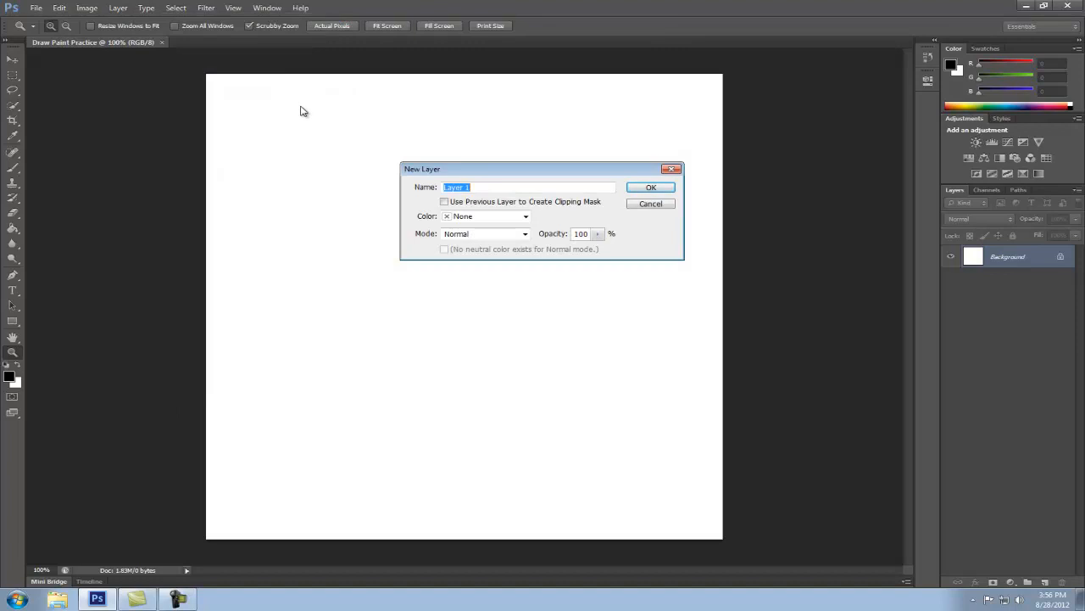
type("Brush Tool")
key("Return")
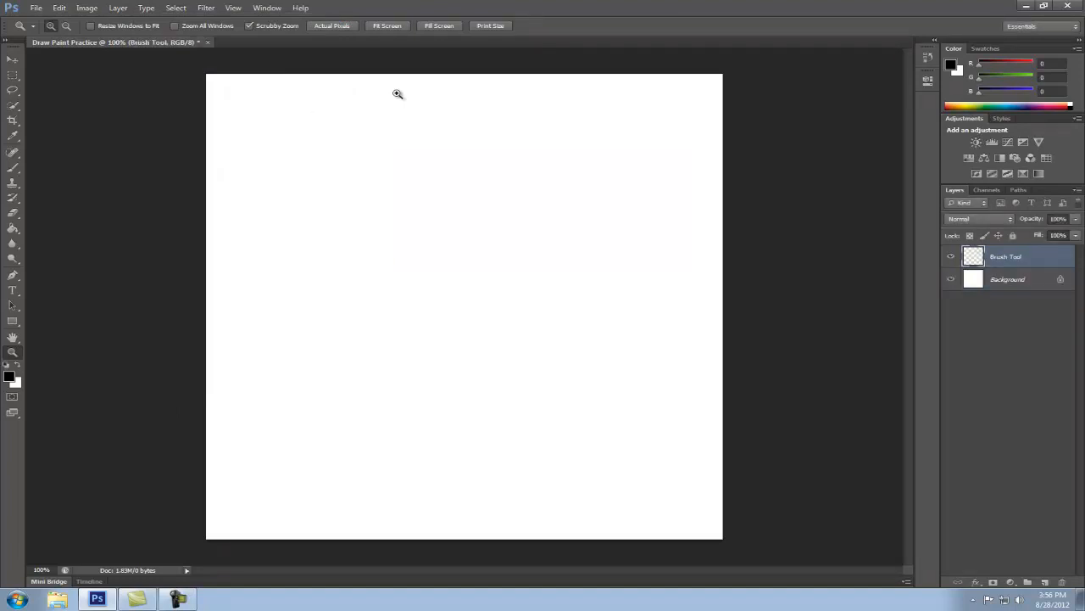
left_click(1018, 283)
left_click(1017, 260)
Activate the Brush tool and set the foreground color to bright green, 80eb16
left_click(14, 168)
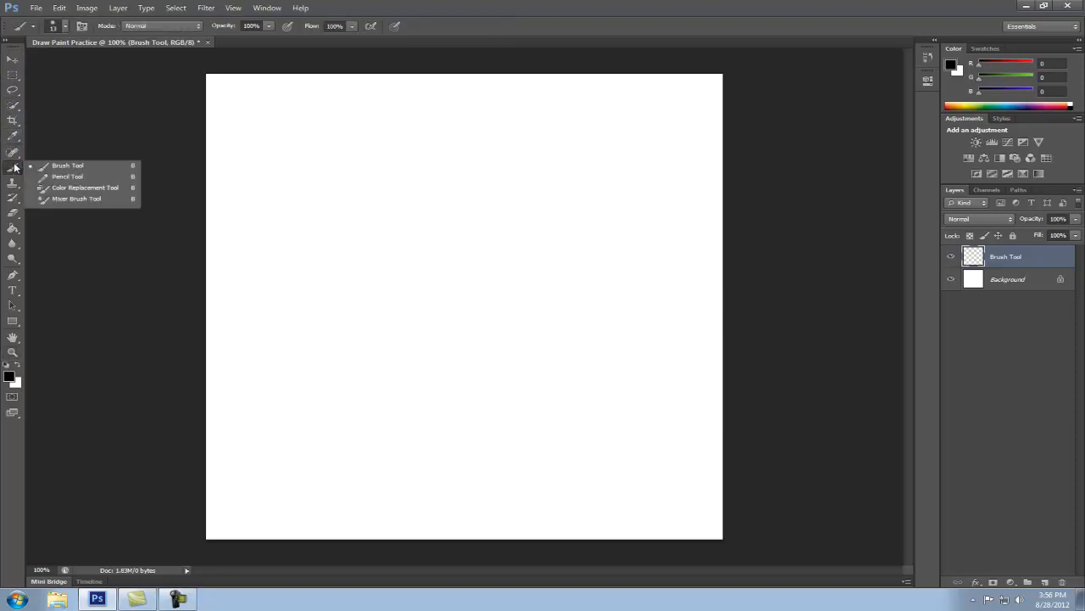
left_click(98, 165)
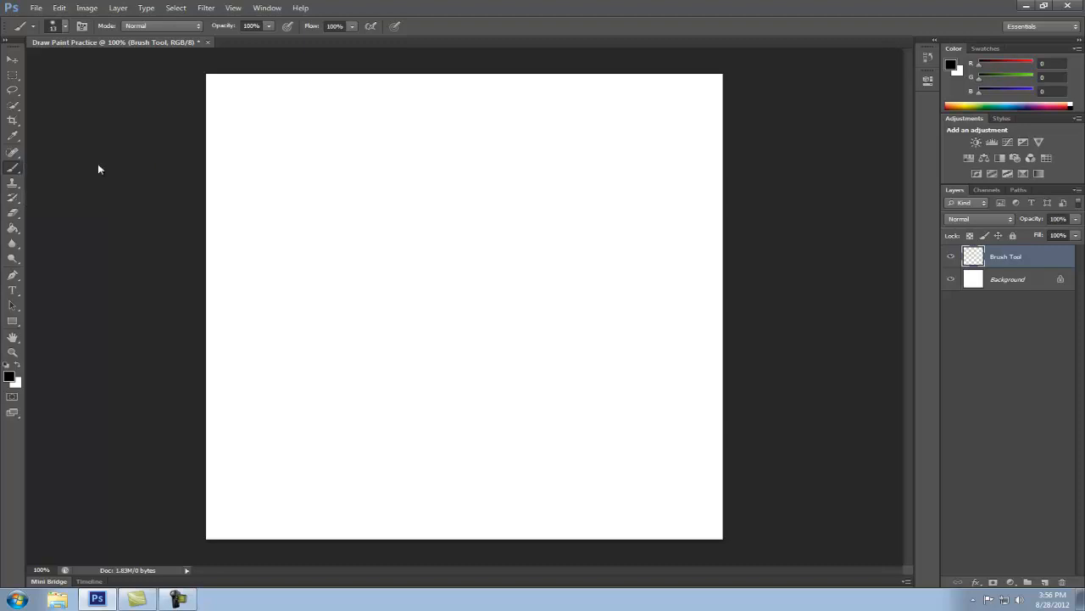
left_click(9, 377)
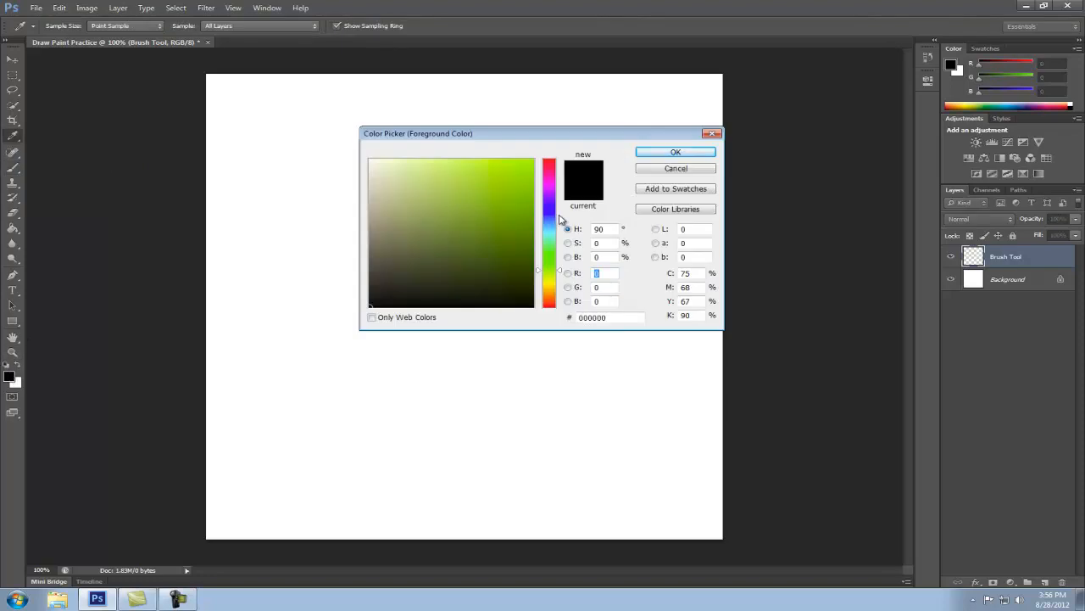
left_click(518, 170)
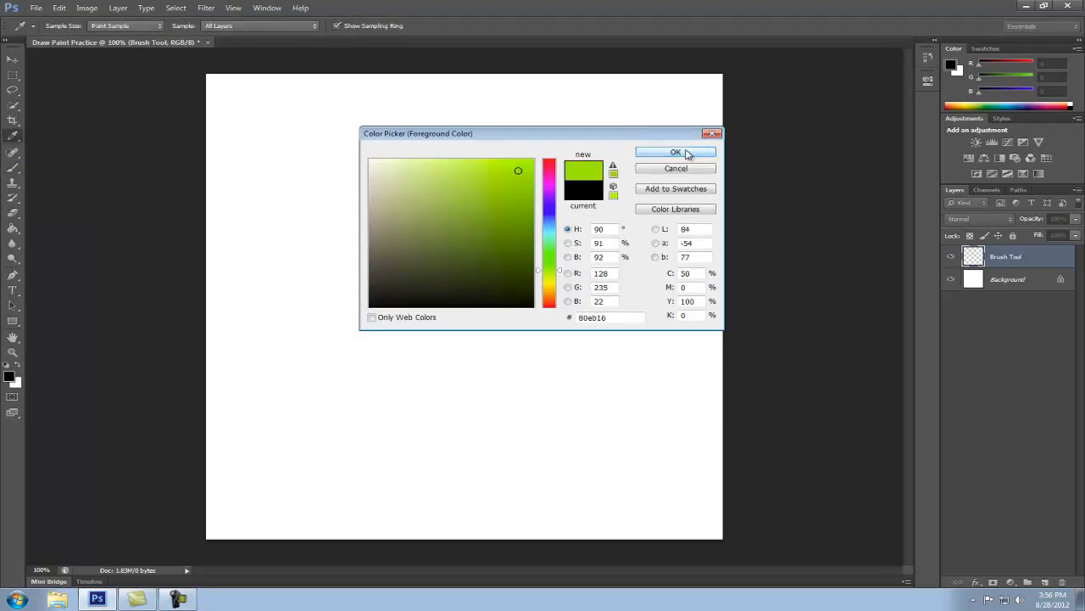
left_click(685, 151)
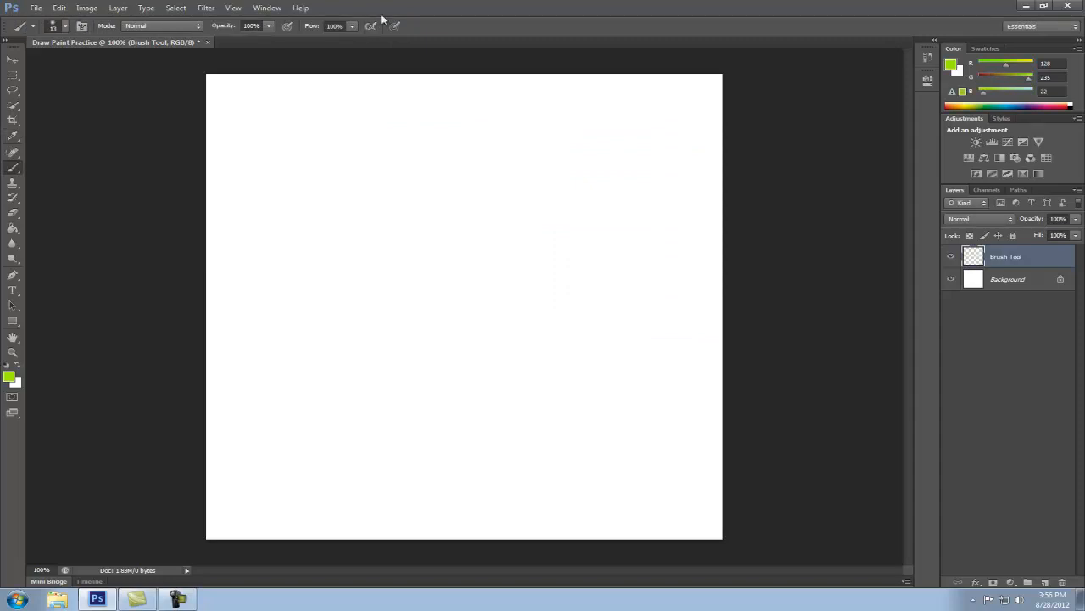
Set the brush size to 39 px and enlarge the brush preset picker to show all presets
left_click(53, 30)
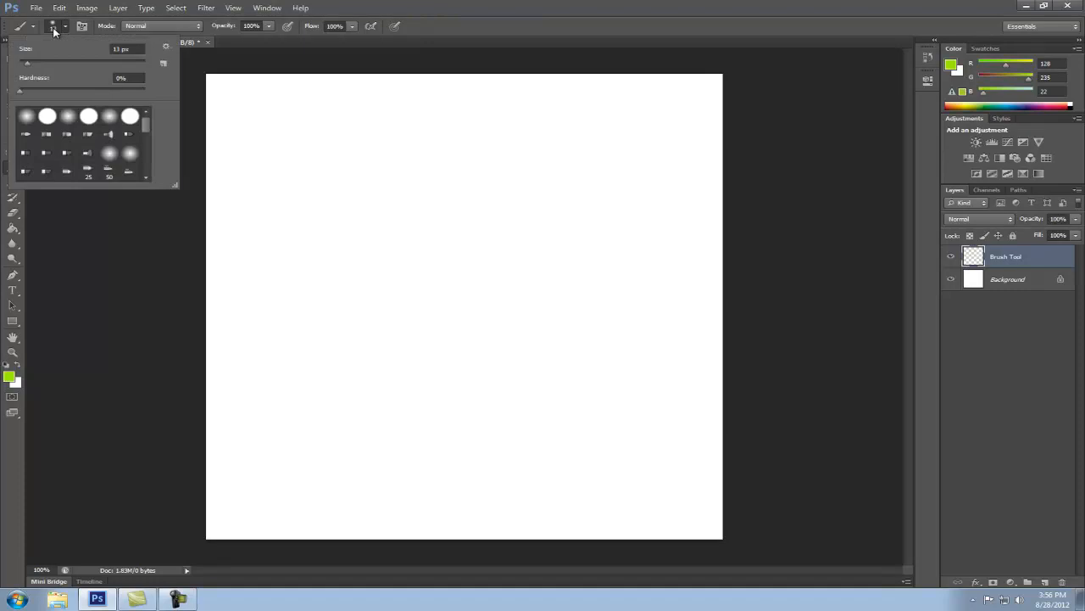
left_click(30, 62)
left_click_drag(44, 62, 88, 64)
left_click_drag(174, 184, 154, 470)
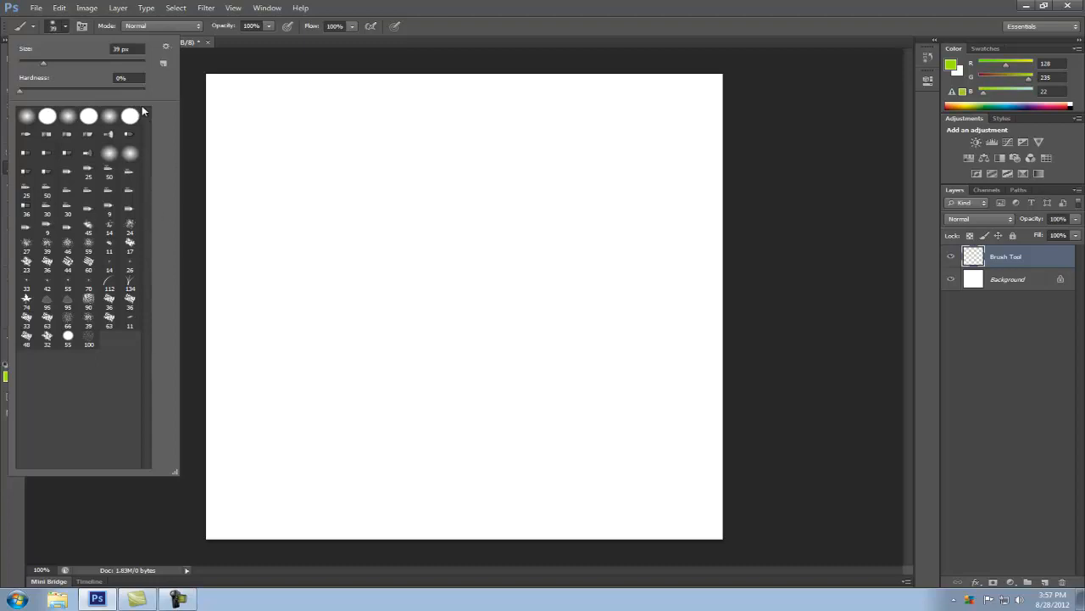
Try the Stroke Thumbnail, Text Only, Small Thumbnail and Large List views for the brush presets
left_click(166, 47)
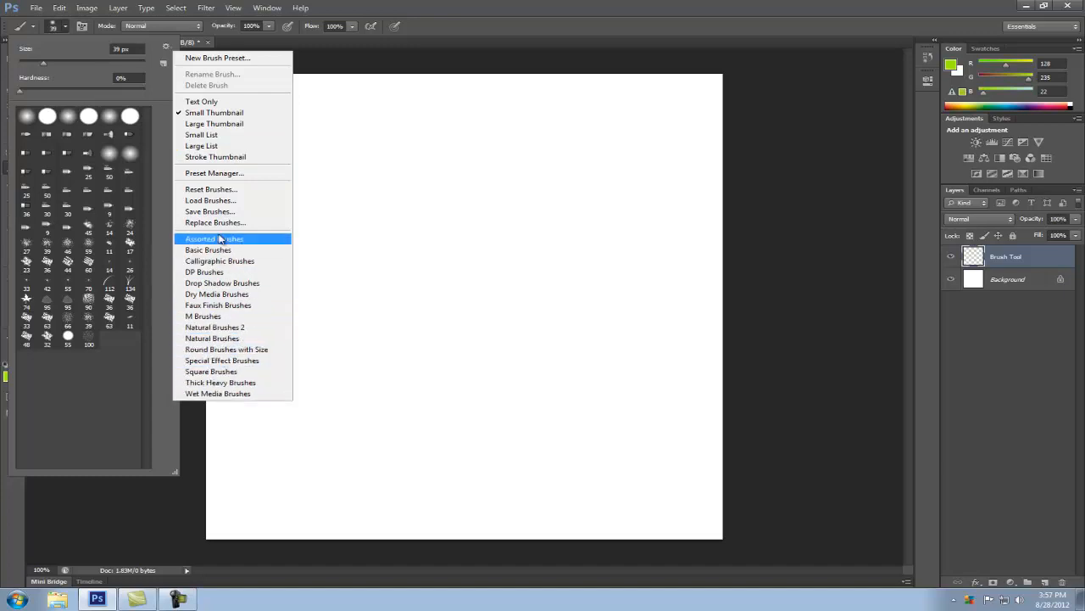
left_click(211, 157)
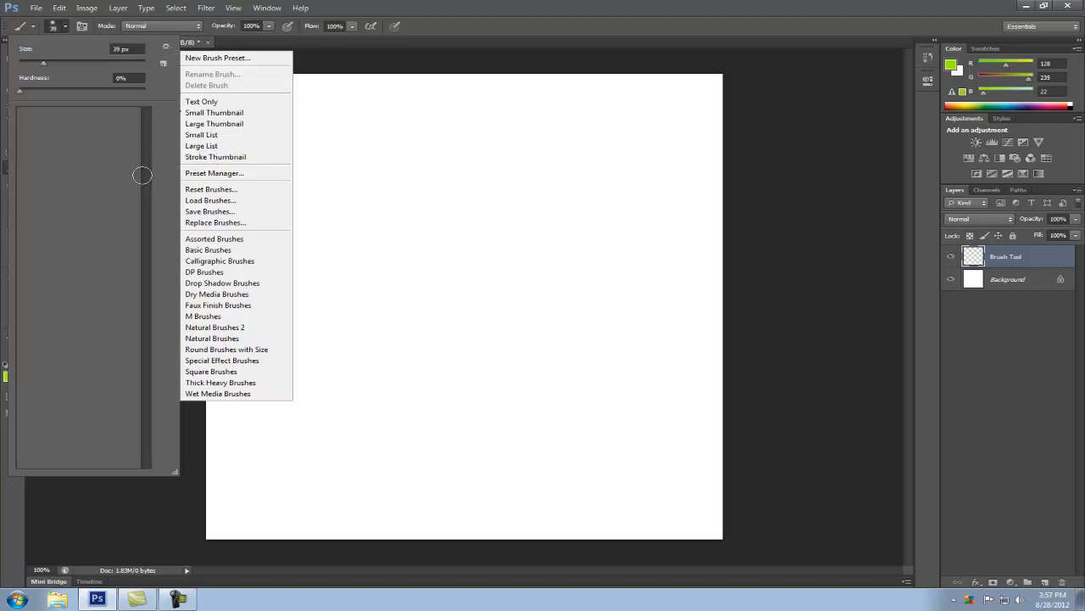
scroll(127, 254, "down", 5)
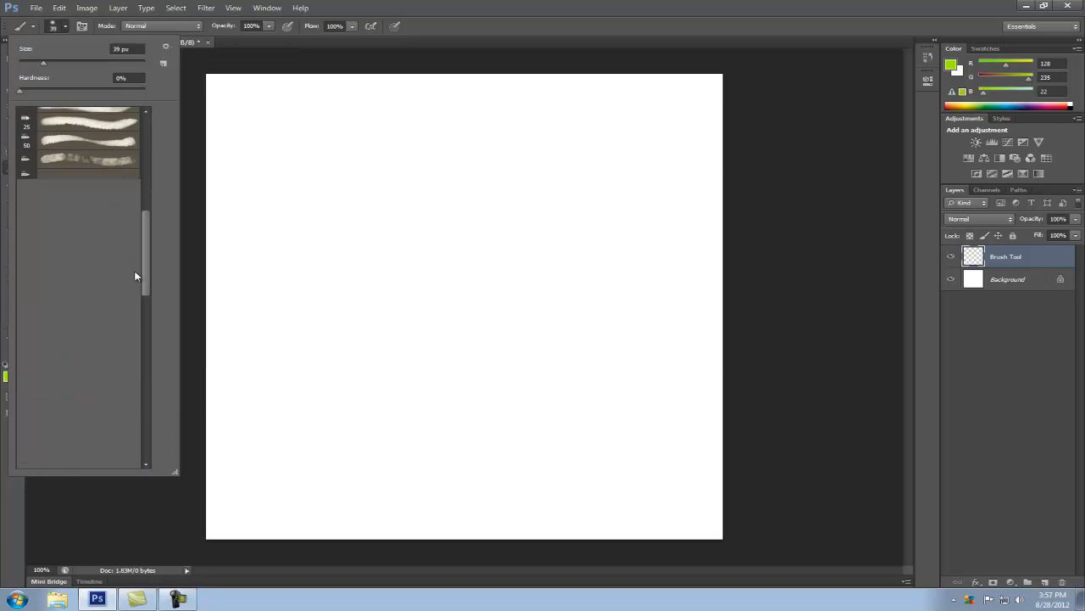
scroll(147, 174, "up", 5)
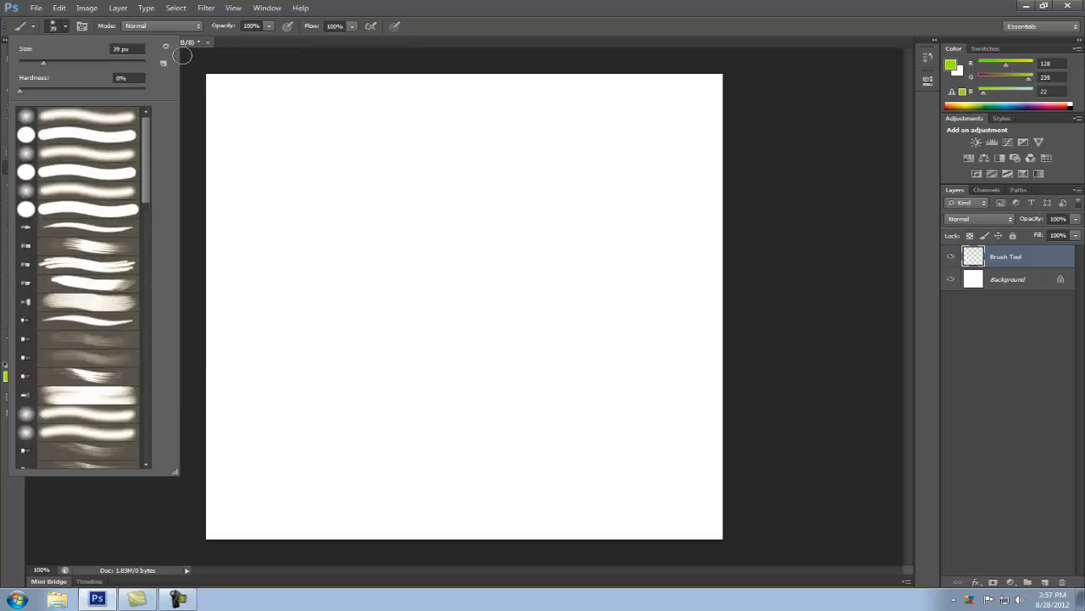
left_click(167, 48)
left_click(217, 102)
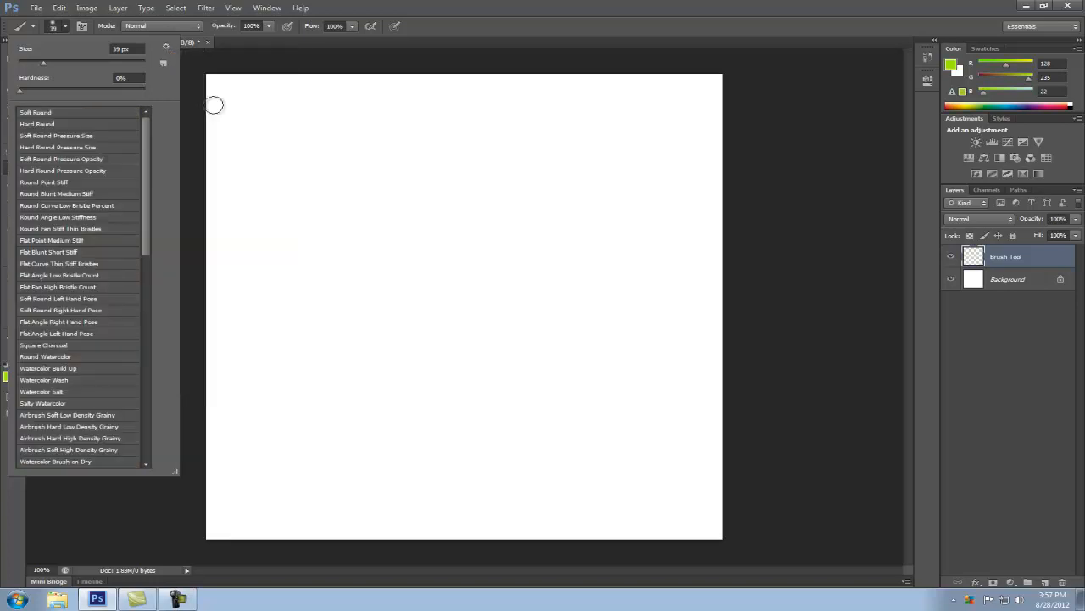
left_click(166, 49)
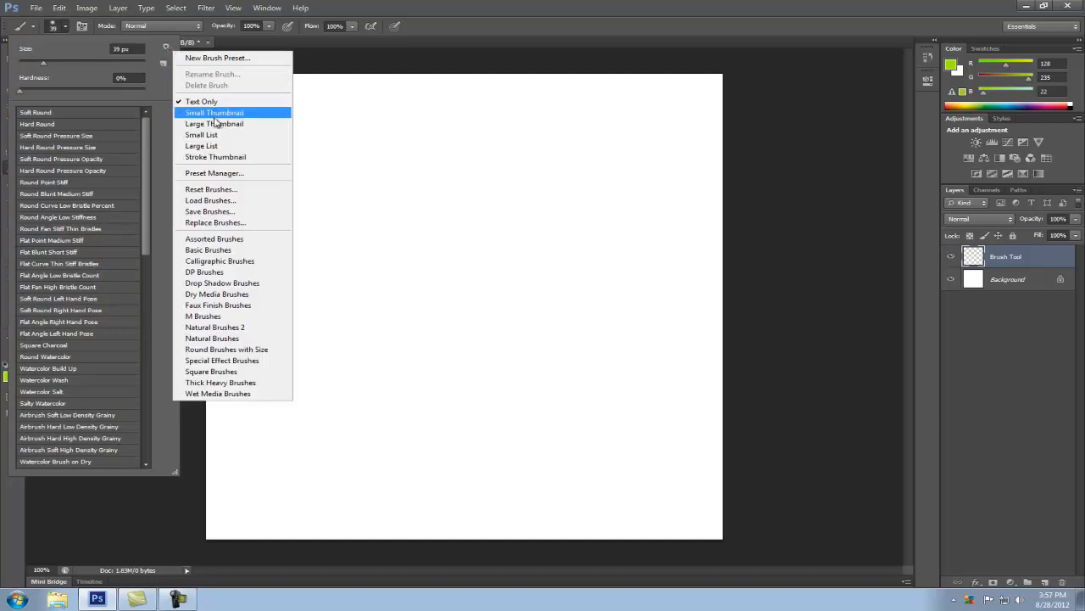
left_click(219, 116)
left_click(166, 48)
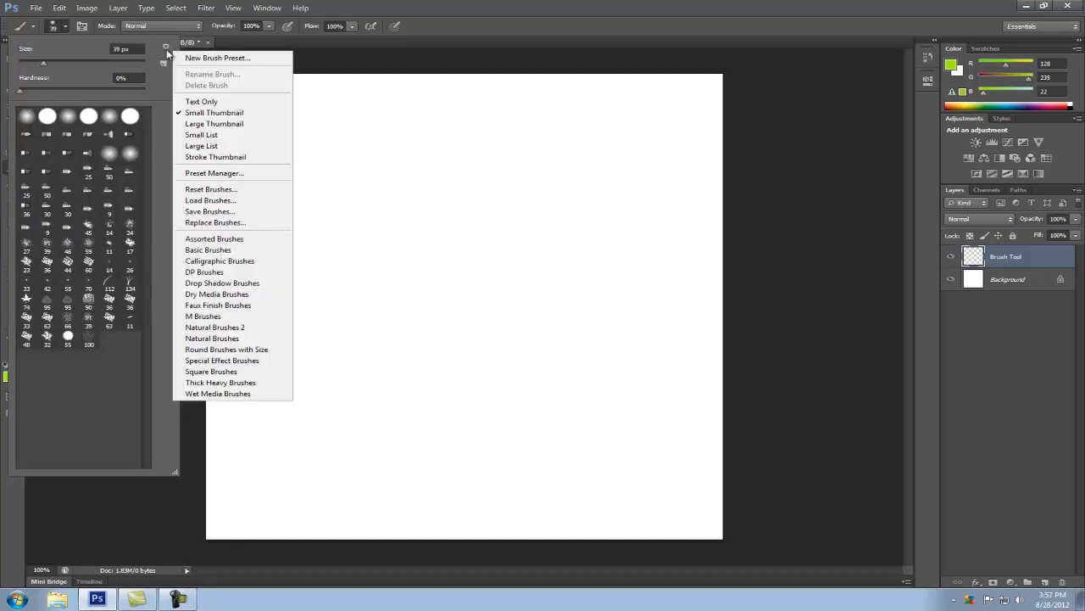
left_click(191, 145)
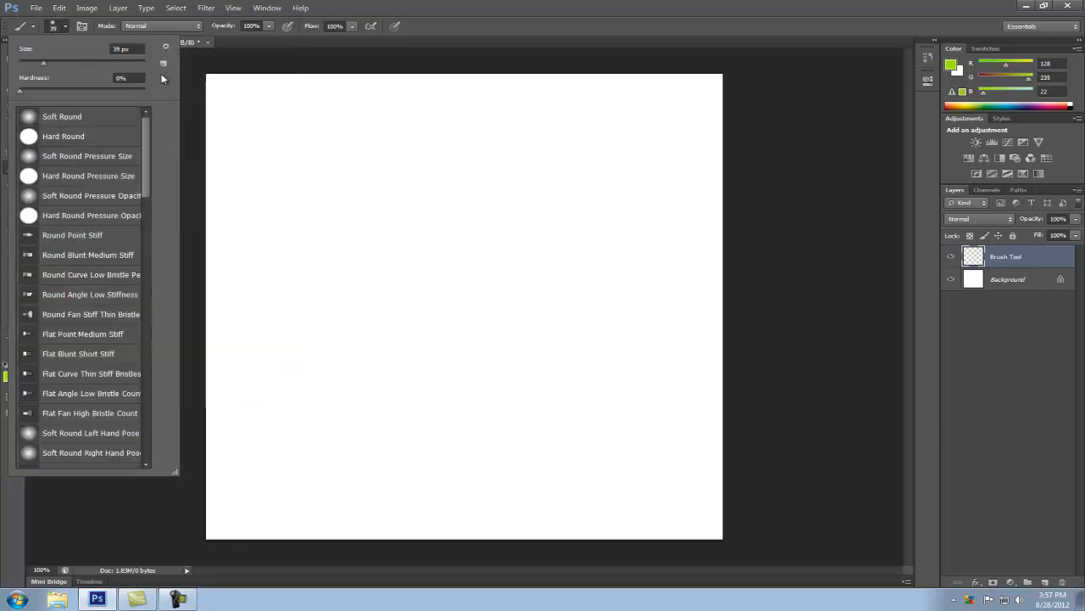
Display the brush presets as stroke thumbnails and choose the Flat Point Medium Stiff brush
left_click(167, 46)
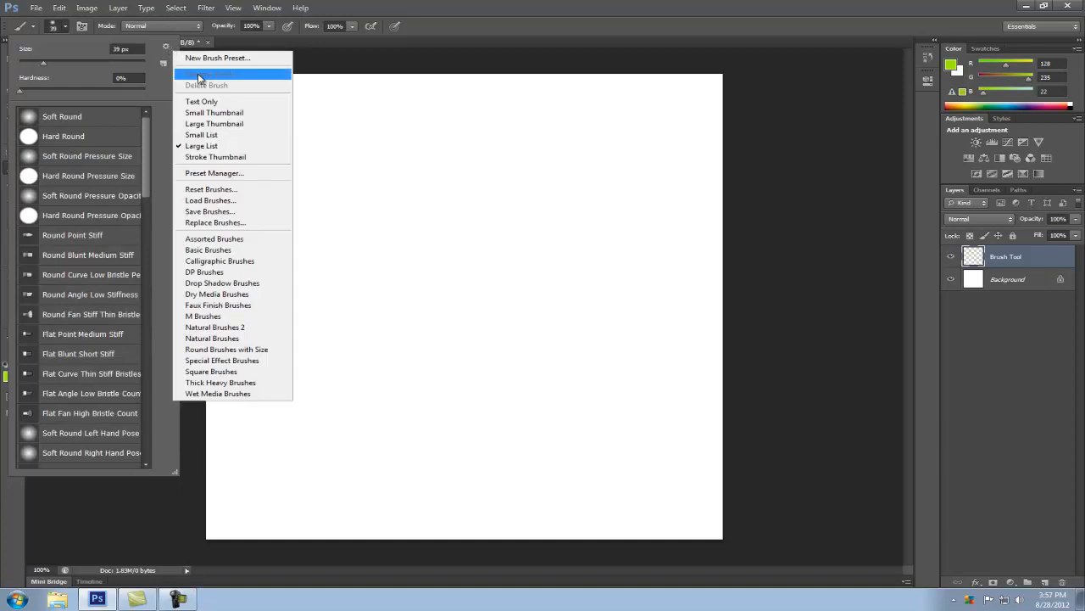
left_click(223, 158)
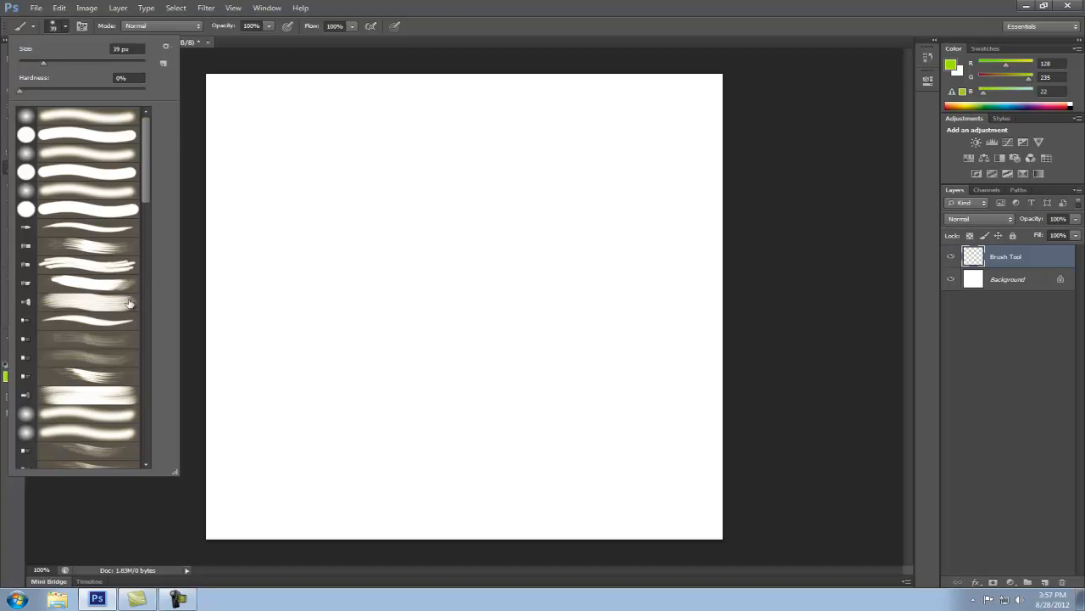
left_click(96, 320)
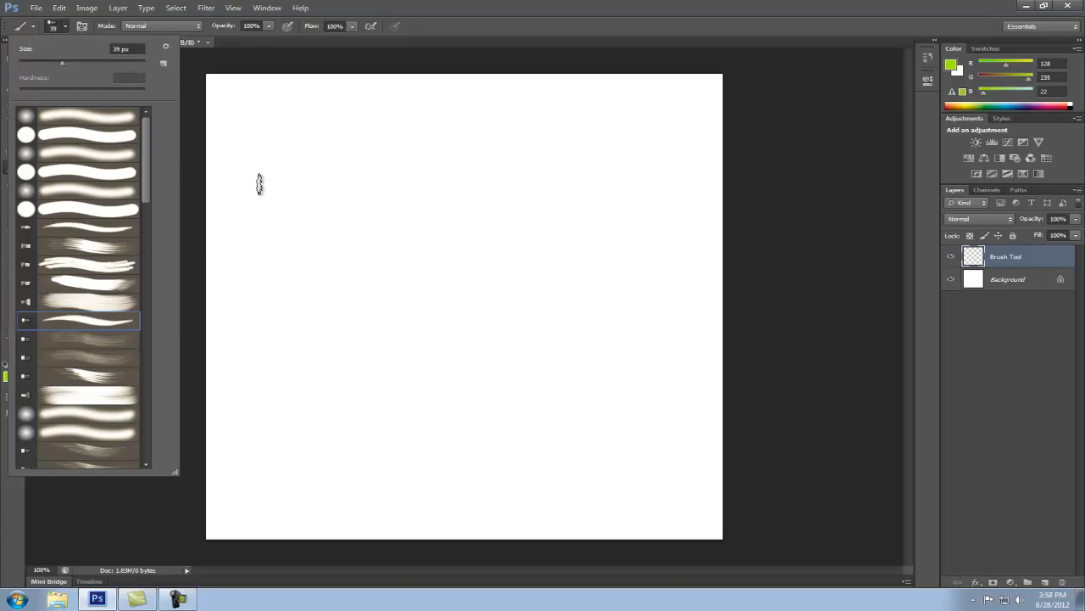
Increase the brush size to 50 px and paint a wavy green stroke across the upper part of the canvas
left_click(259, 184)
key("bracketright")
mouse_move(264, 175)
left_mouse_down()
mouse_move(318, 200)
mouse_move(376, 182)
mouse_move(402, 197)
mouse_move(468, 203)
mouse_move(488, 223)
mouse_move(567, 238)
left_mouse_up()
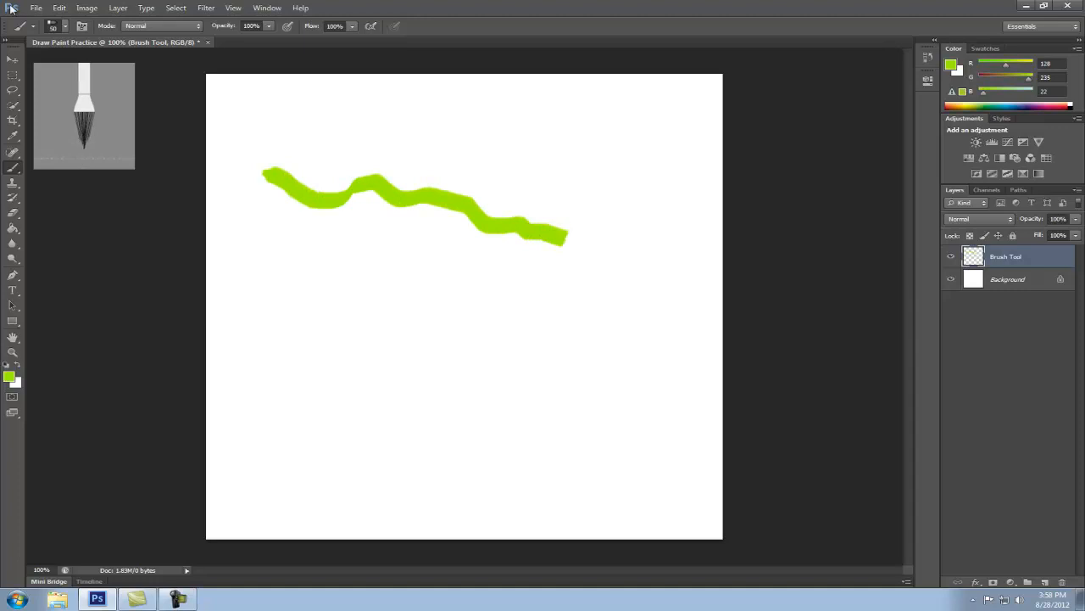
Change the foreground color to blue, RGB 22, 37, 235
left_click(65, 27)
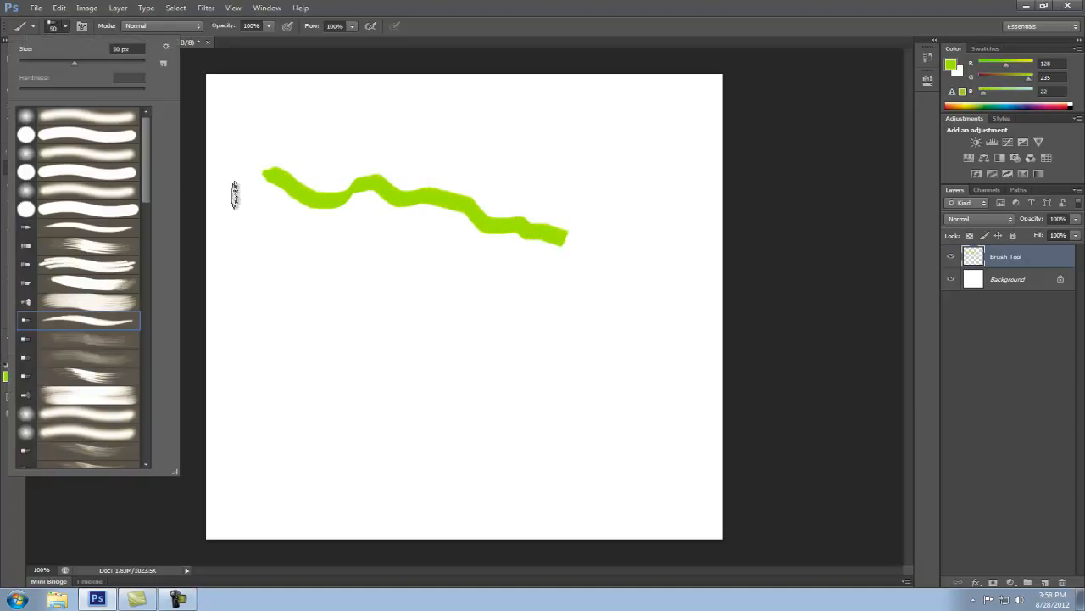
left_click(5, 376)
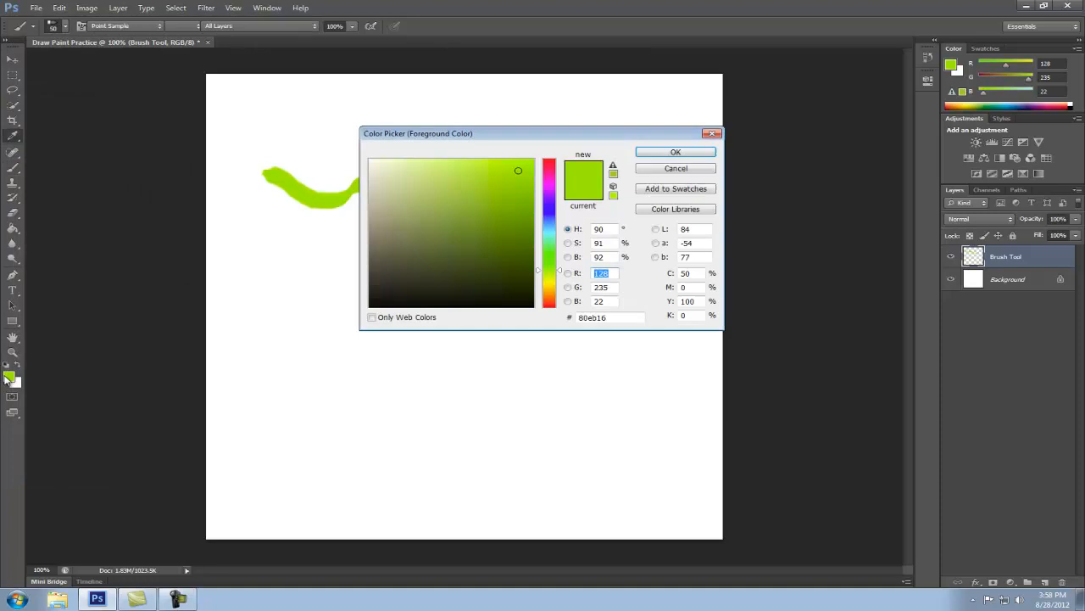
left_click(552, 212)
left_click(644, 154)
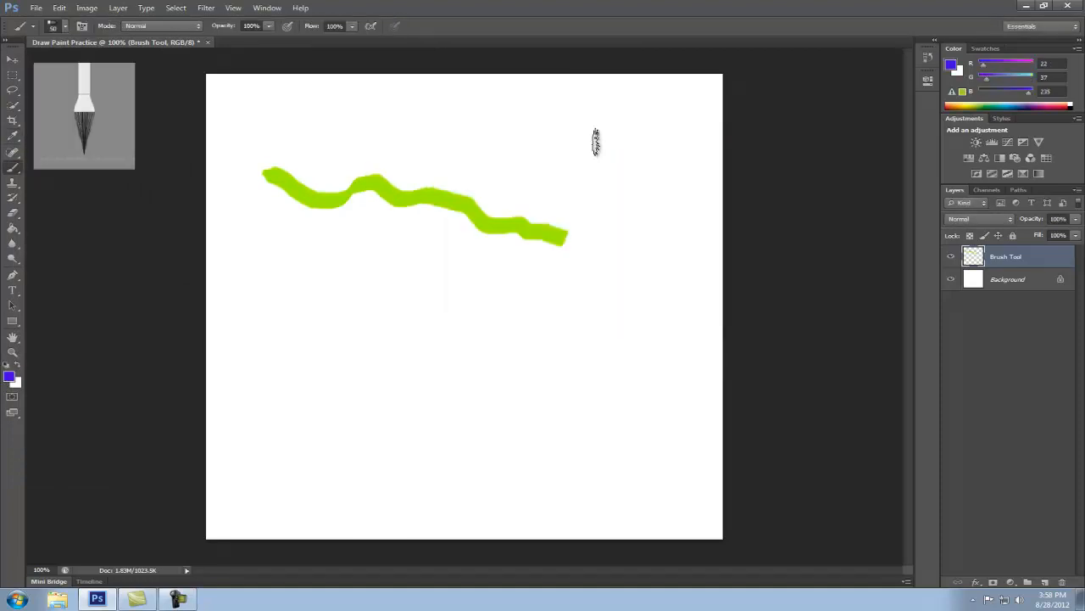
Replace the brush presets with the Special Effect Brushes and scatter blue ducks diagonally across the canvas with the 45 px duck brush
left_click(52, 28)
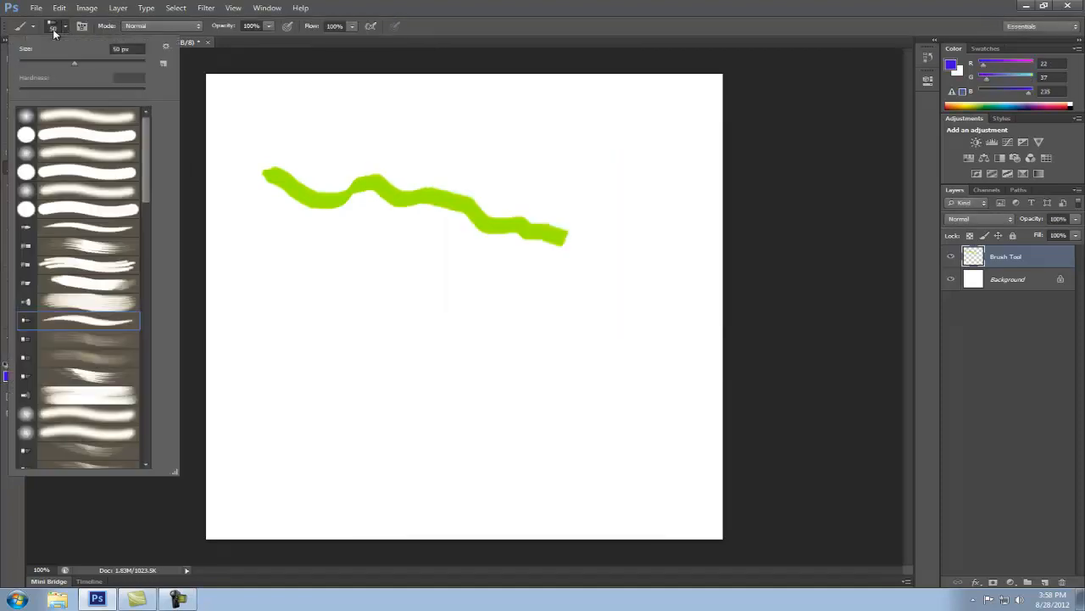
left_click(166, 49)
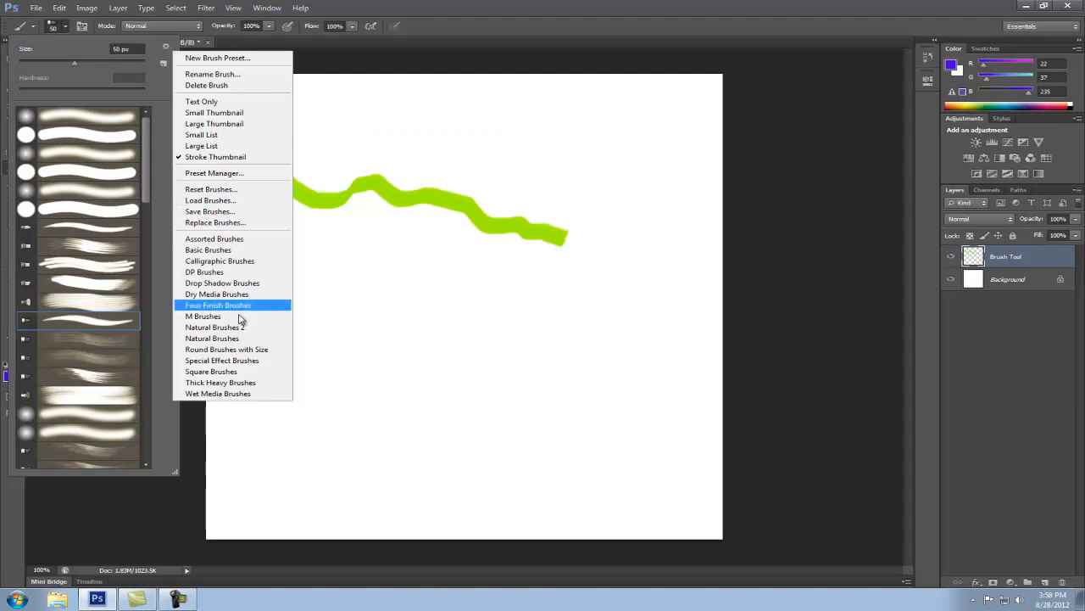
left_click(279, 360)
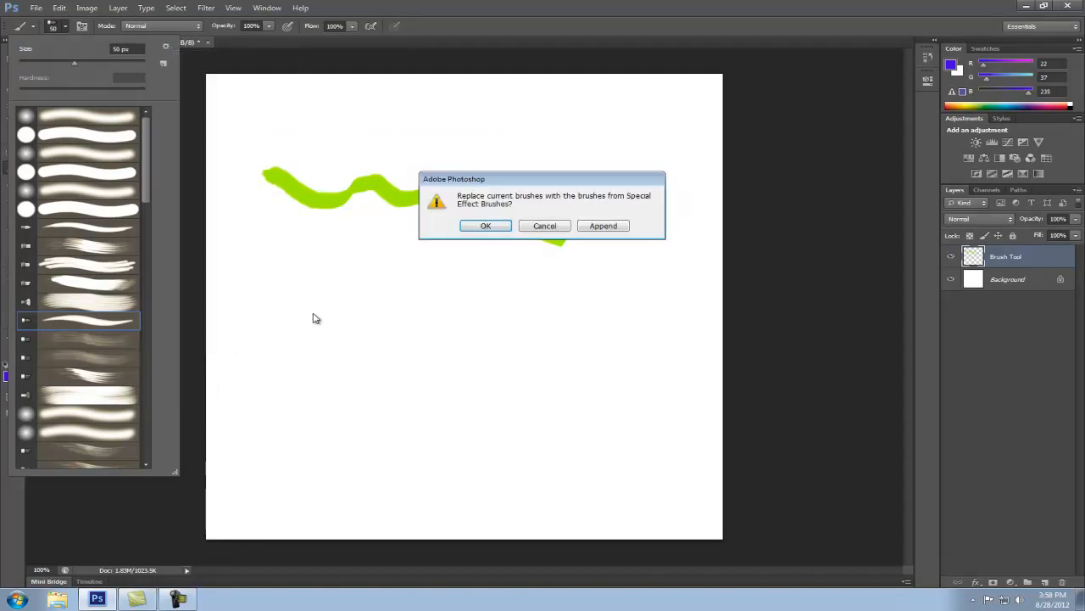
left_click(485, 225)
left_click(97, 247)
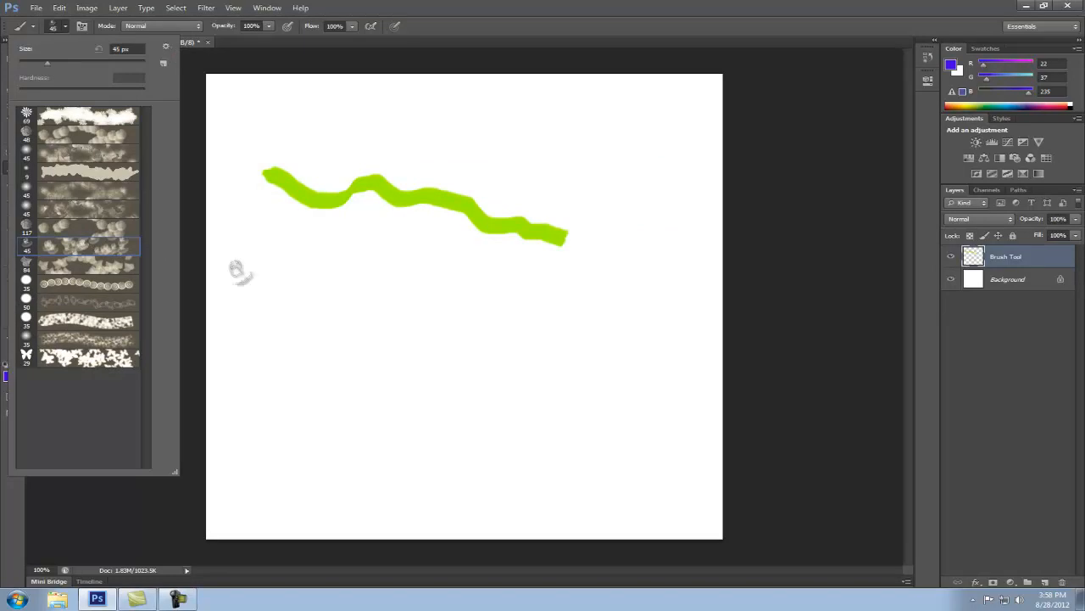
mouse_move(255, 243)
left_mouse_down()
mouse_move(334, 318)
mouse_move(534, 424)
mouse_move(585, 367)
left_mouse_up()
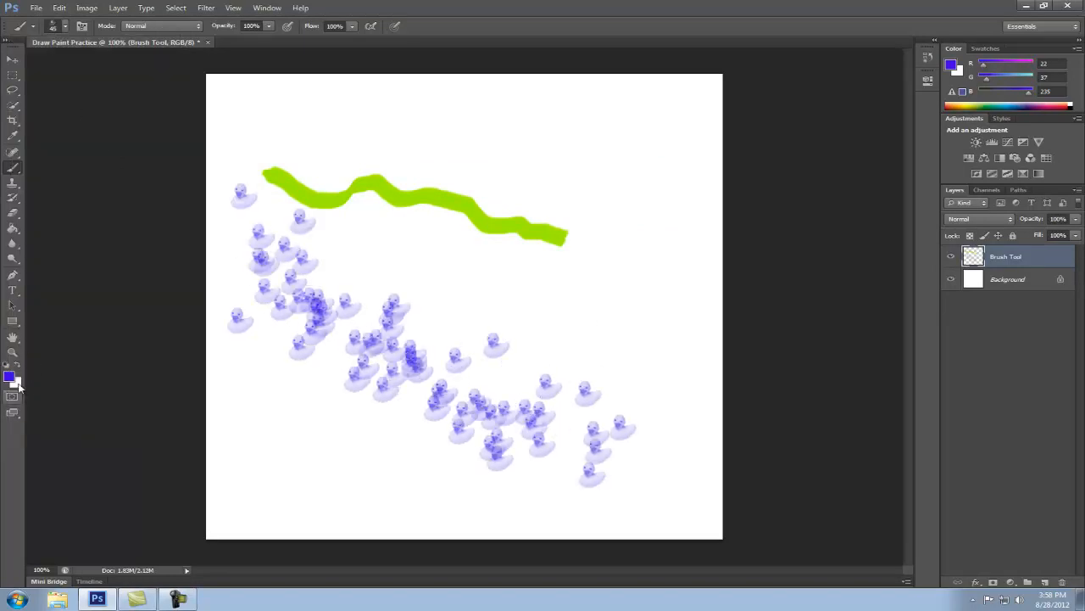
Change the foreground color to red, RGB 235, 47, 22
left_click(10, 376)
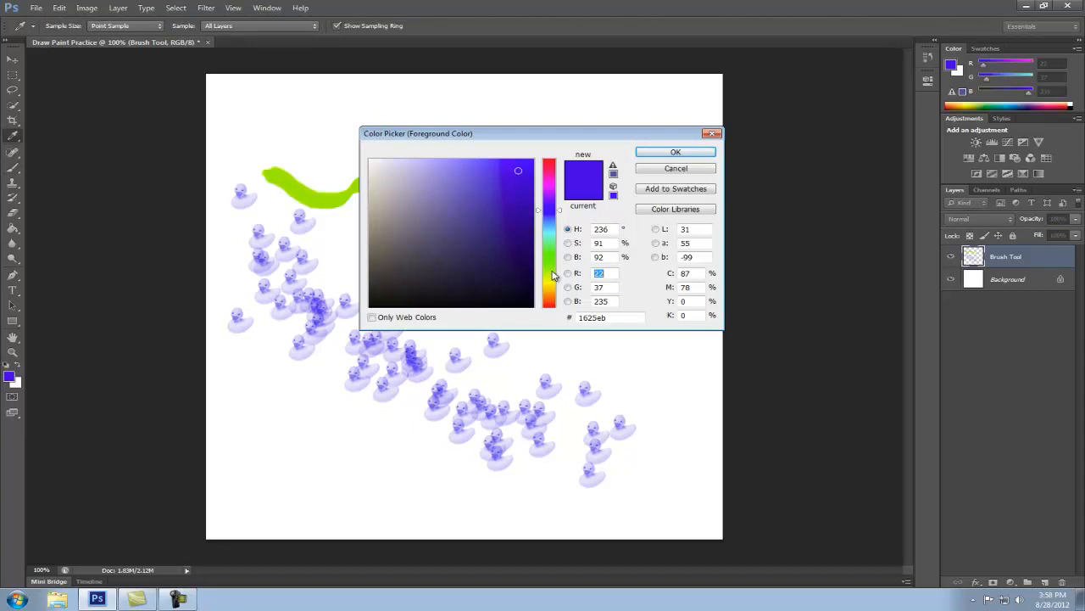
left_click(551, 304)
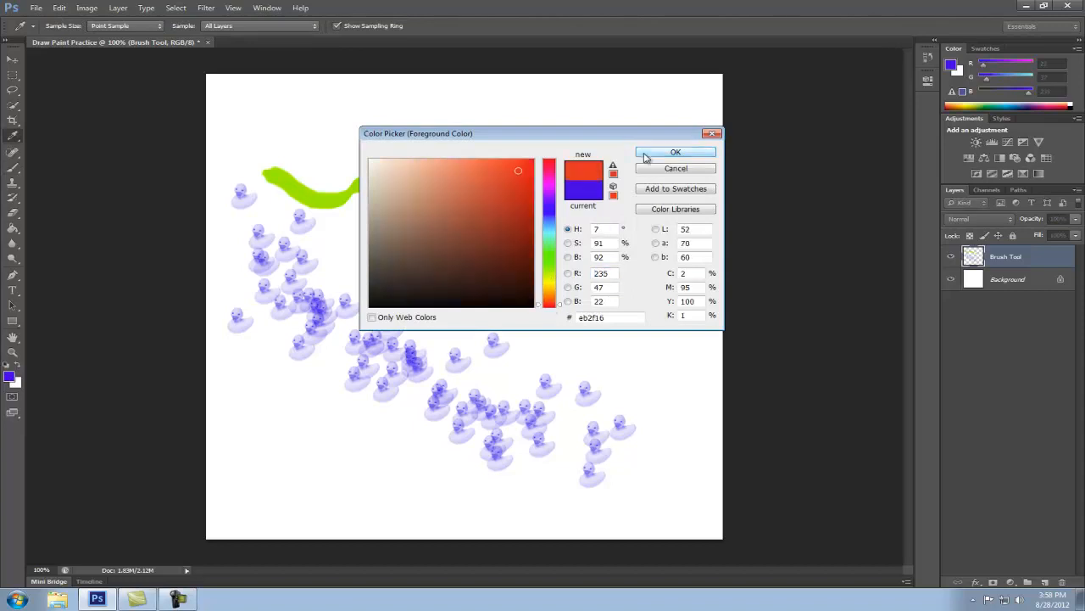
left_click(646, 153)
Choose the 45 px scattered flower brush and paint winding trails of red flowers from the top of the canvas to its lower left
left_click(54, 26)
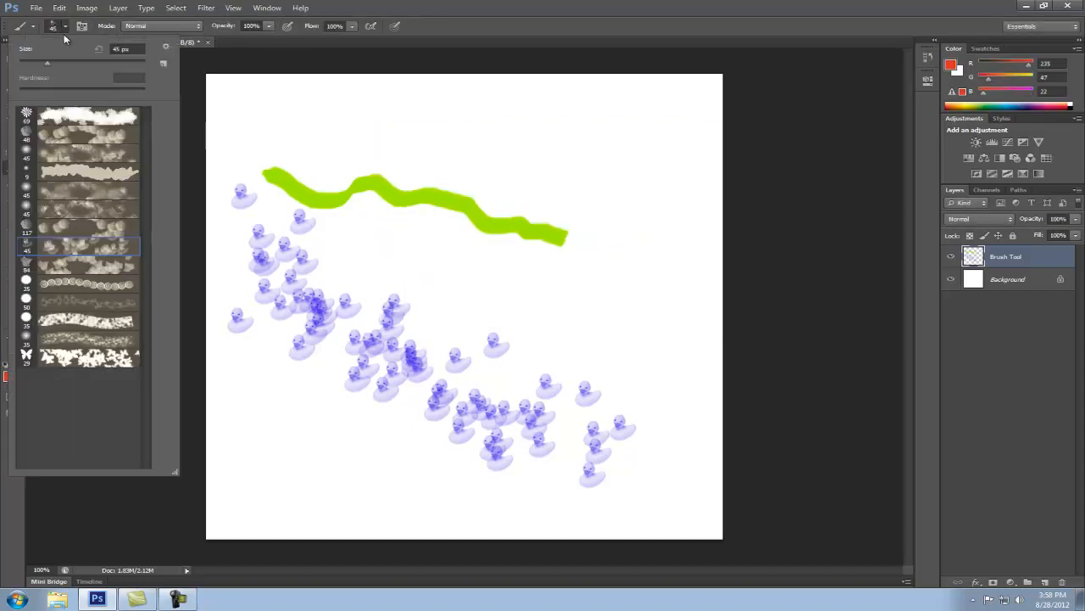
left_click(81, 154)
mouse_move(325, 97)
left_mouse_down()
mouse_move(415, 150)
mouse_move(530, 181)
mouse_move(622, 229)
mouse_move(598, 294)
mouse_move(508, 280)
mouse_move(316, 218)
mouse_move(296, 177)
left_mouse_up()
mouse_move(436, 313)
left_mouse_down()
mouse_move(350, 356)
mouse_move(277, 413)
left_mouse_up()
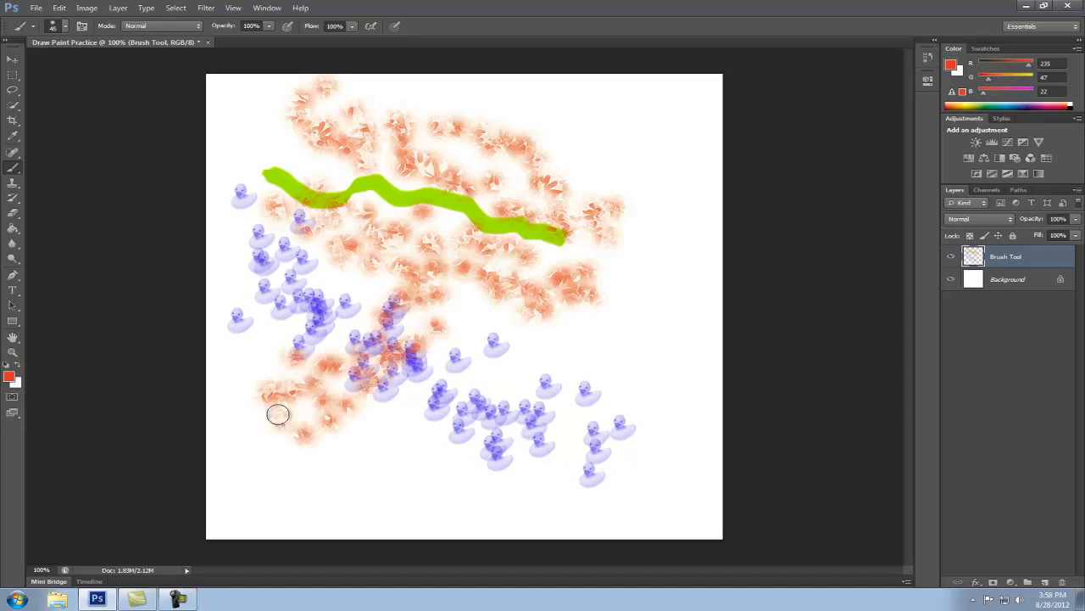
Replace the brush presets with the Calligraphic Brushes and paint a curved red stroke down the canvas's right part with a 35 px brush
left_click(53, 28)
left_click(167, 49)
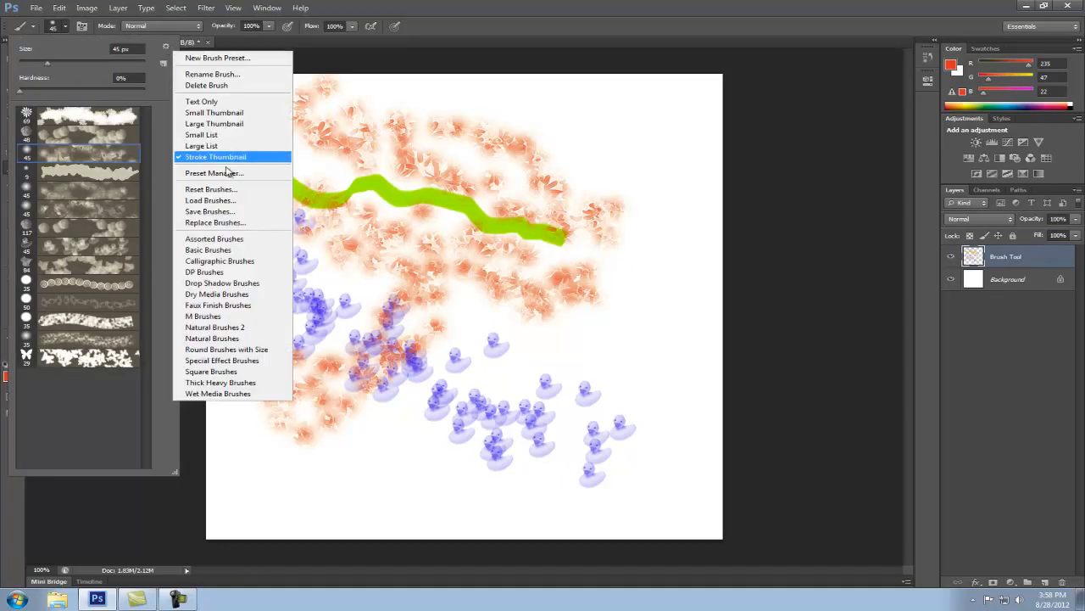
left_click(223, 260)
left_click(501, 224)
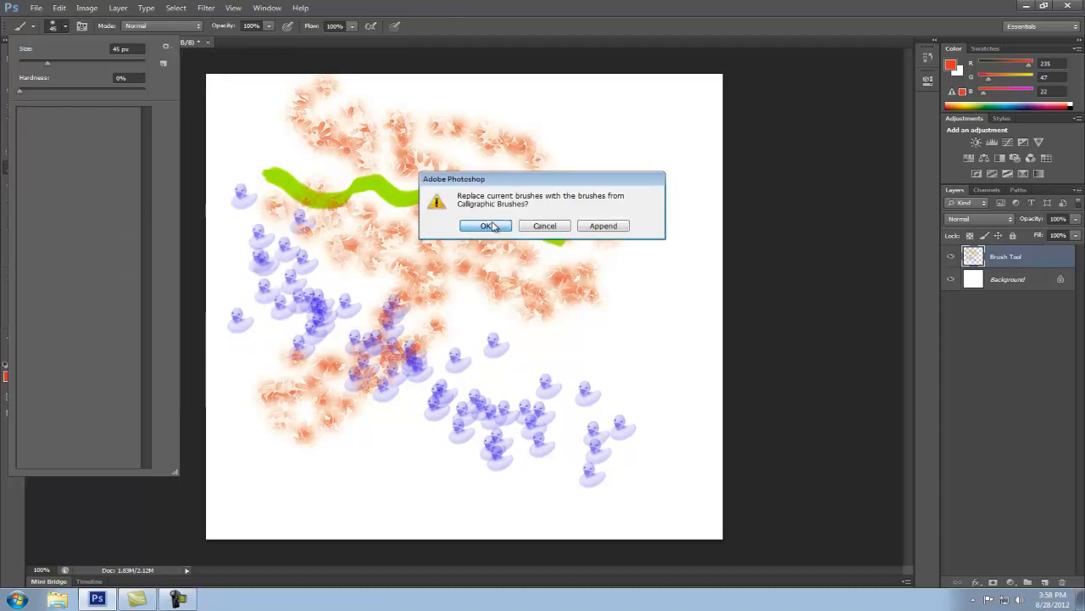
left_click(77, 207)
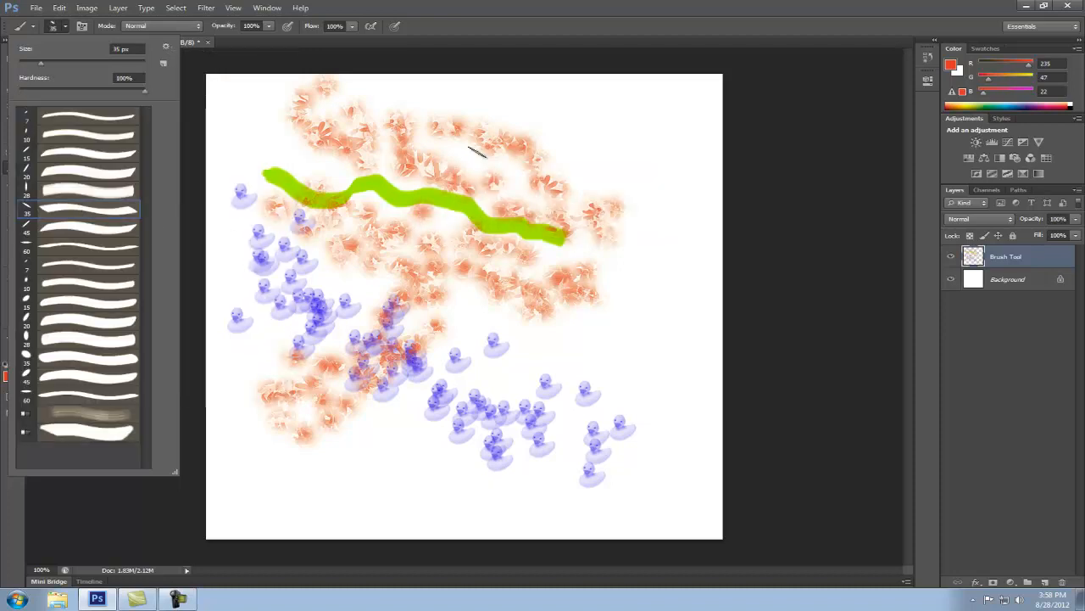
left_click(559, 107)
mouse_move(564, 116)
left_mouse_down()
mouse_move(604, 175)
mouse_move(624, 247)
mouse_move(567, 361)
left_mouse_up()
Replace the brush presets with the Basic Brushes and paint a few thin red strokes in the lower left of the canvas
left_click(52, 26)
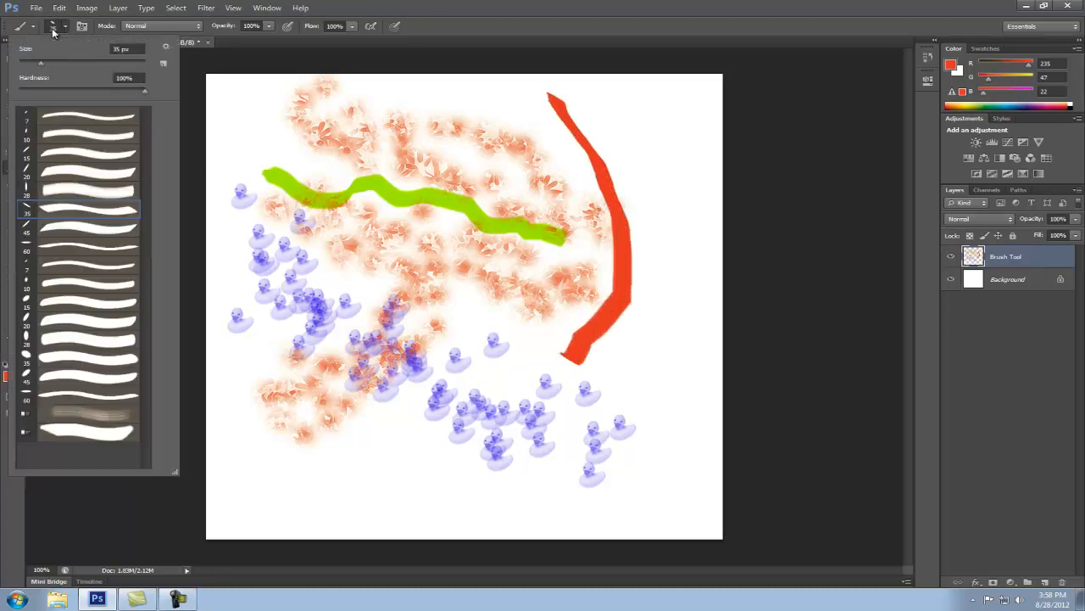
left_click(166, 47)
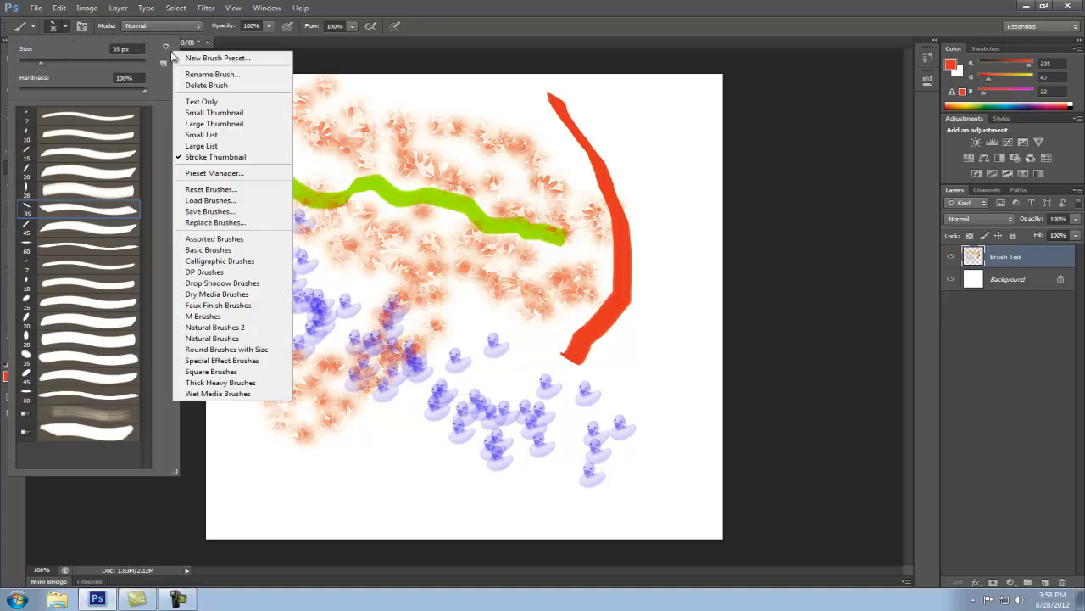
left_click(266, 253)
left_click(485, 225)
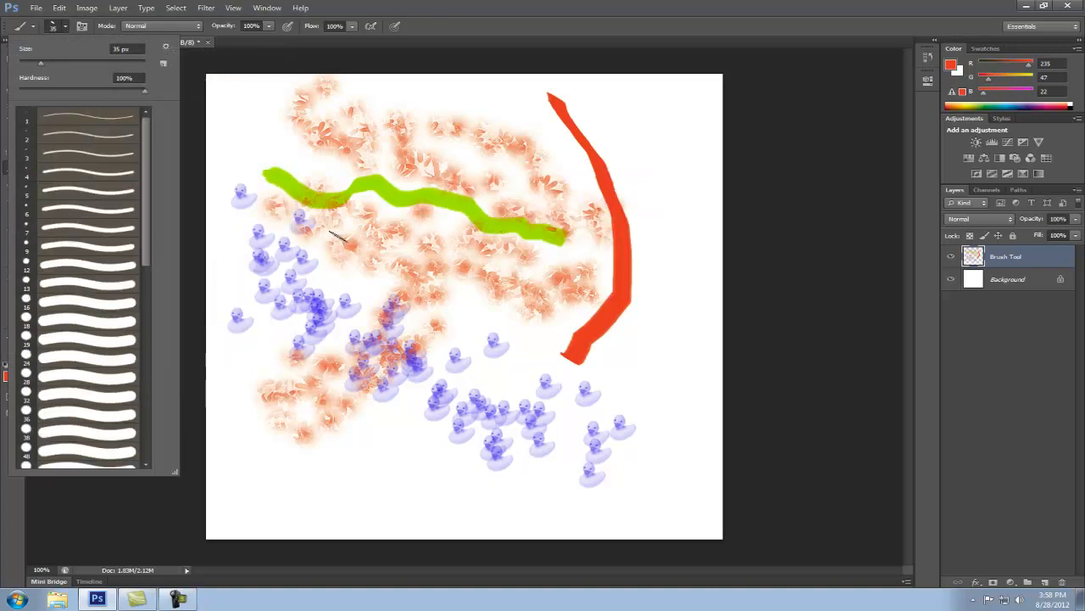
scroll(144, 212, "down", 5)
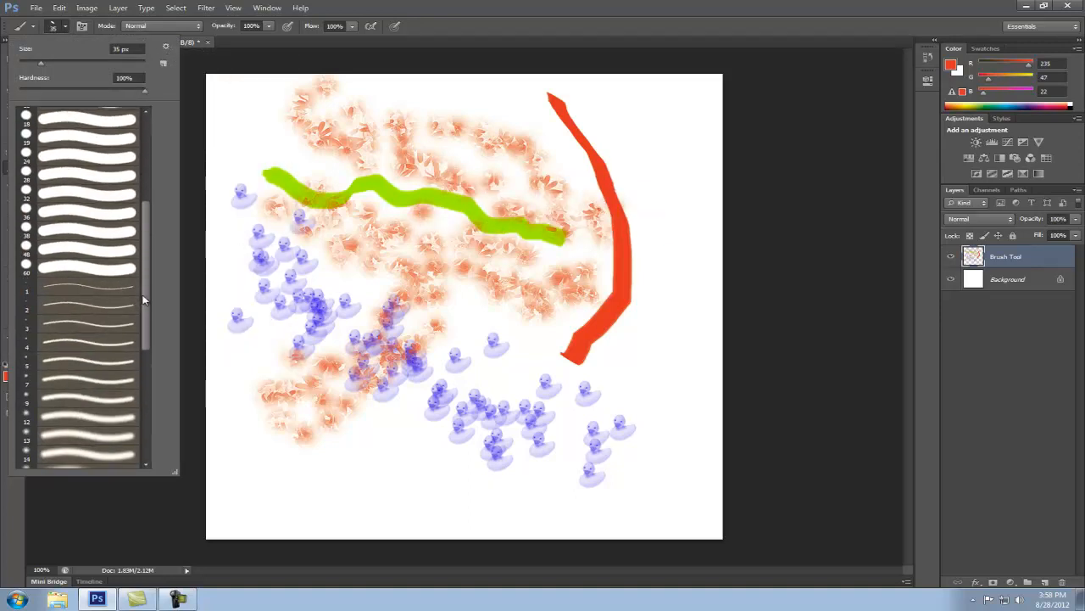
left_click(104, 299)
mouse_move(254, 444)
left_mouse_down()
mouse_move(351, 511)
mouse_move(496, 488)
mouse_move(385, 472)
mouse_move(417, 409)
left_mouse_up()
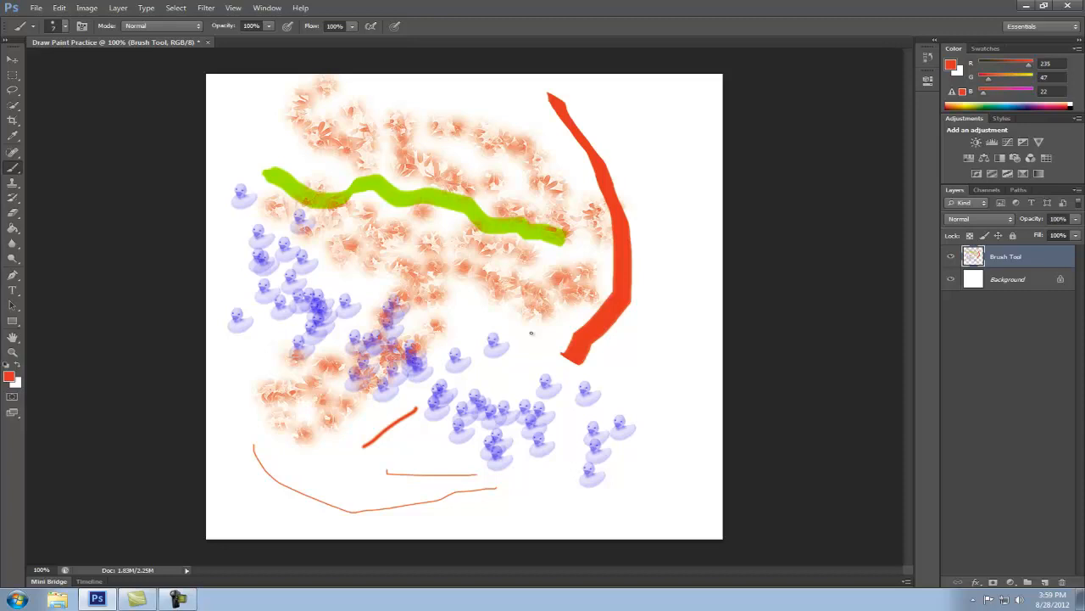
Add a new layer named Shape Tool, and toggle the Brush Tool layer's visibility off and back on
left_click(1045, 582)
double_click(1001, 257)
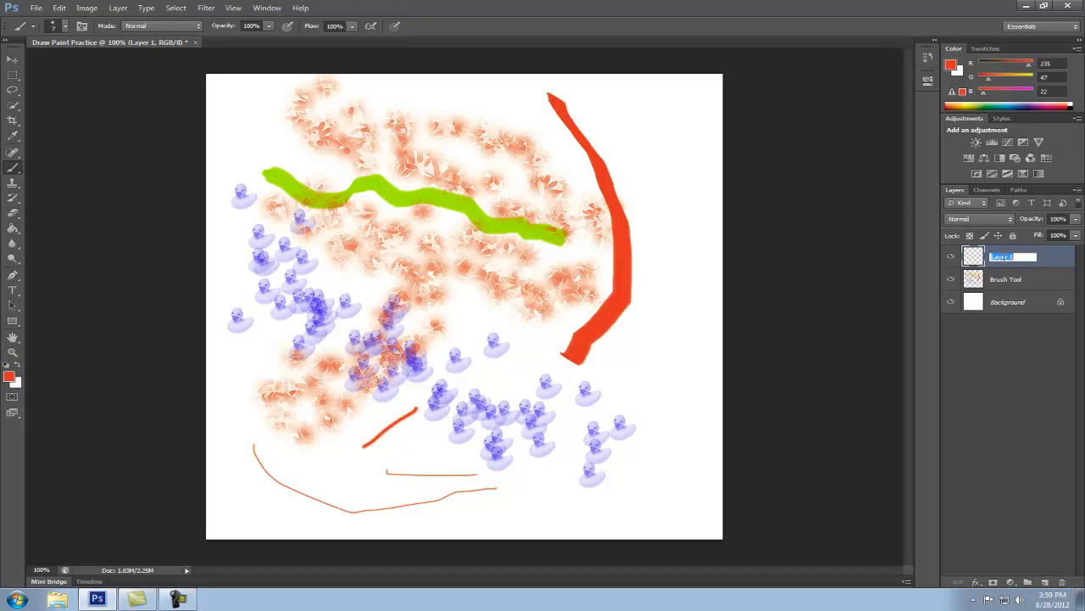
type("Shape Tool")
key("Return")
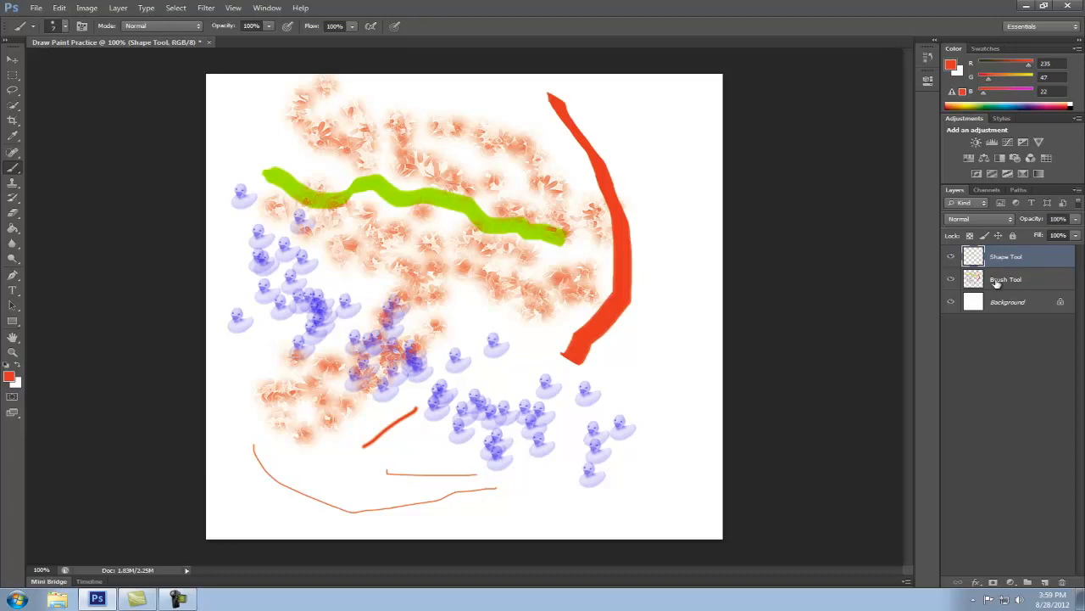
left_click(951, 280)
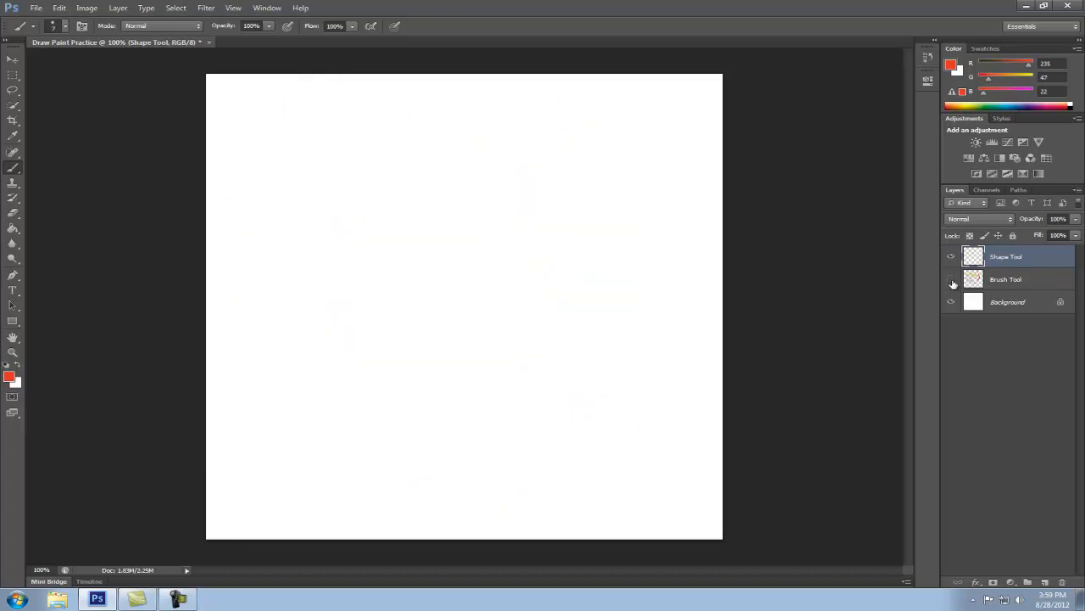
left_click(952, 280)
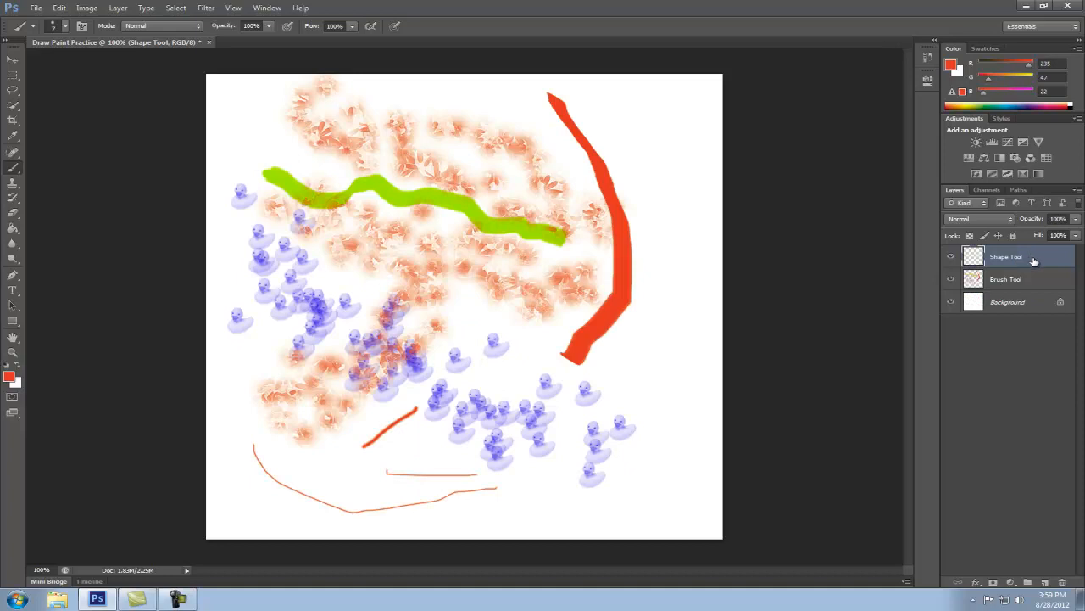
Activate the Custom Shape Tool and set its fill color to yellow
left_click(12, 321)
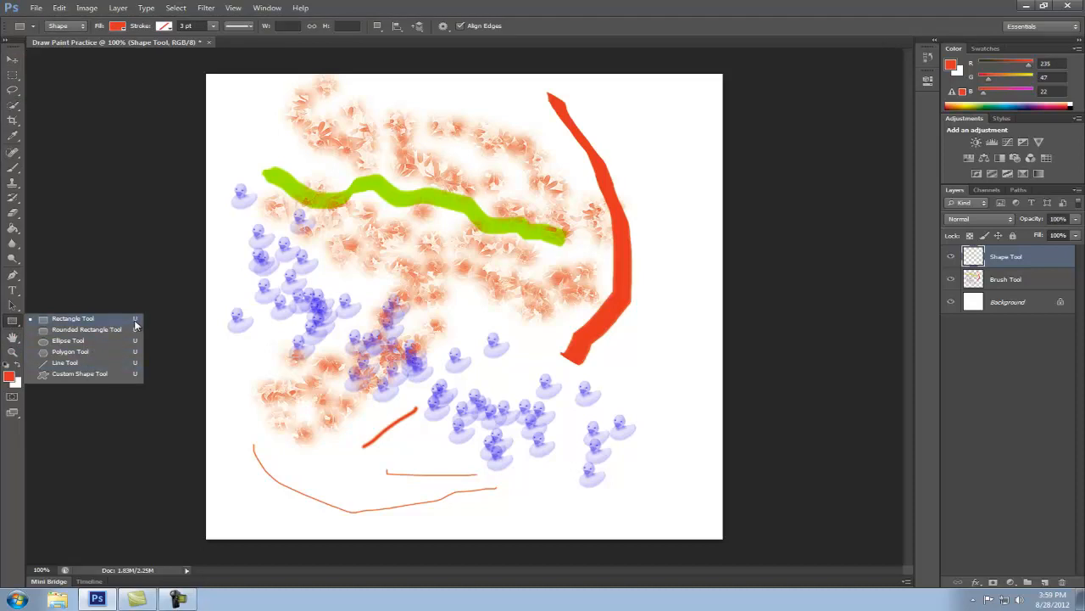
left_click(84, 374)
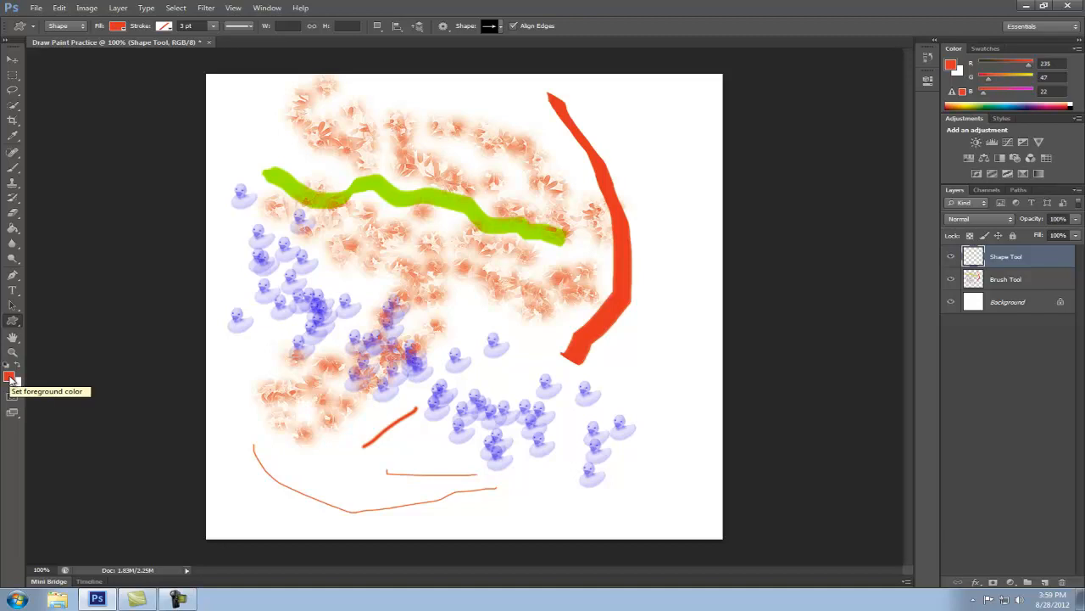
left_click(117, 26)
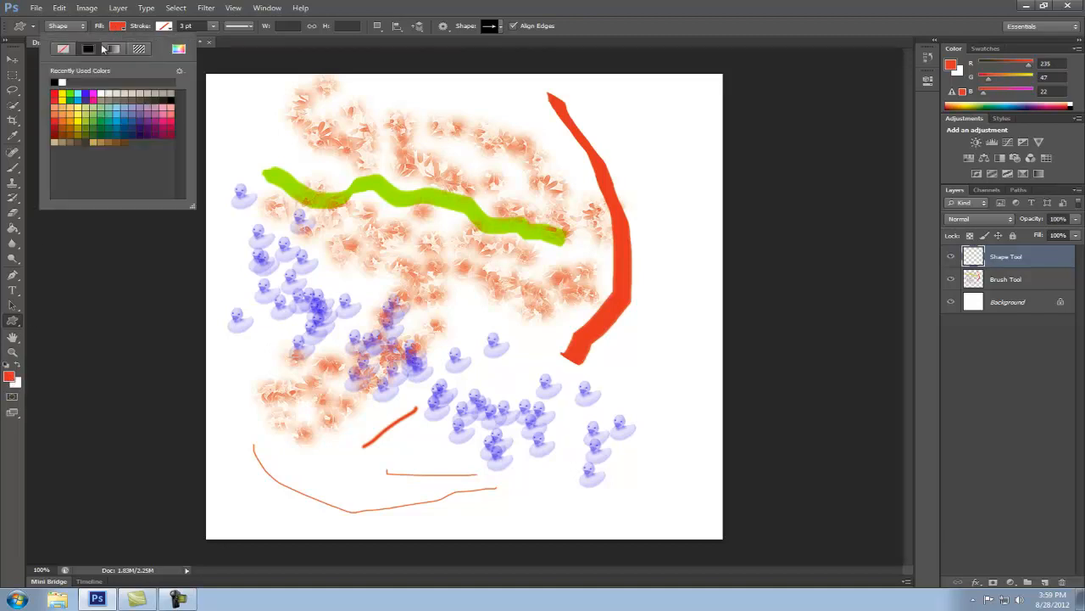
left_click(62, 96)
Enlarge the custom shape picker and replace the current shapes with the All shapes set
left_click(501, 29)
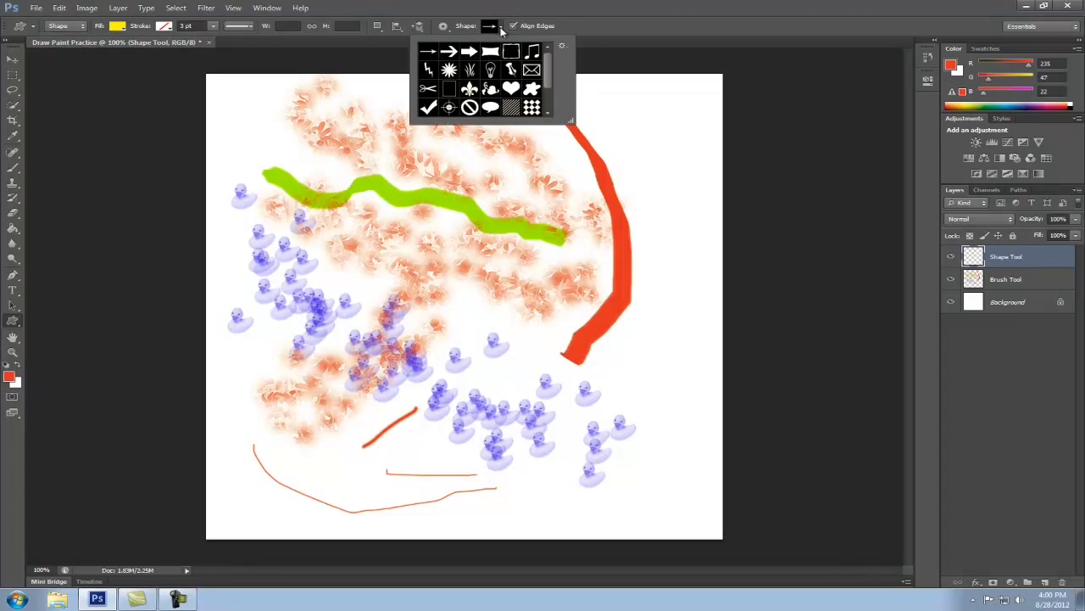
left_click_drag(571, 122, 725, 137)
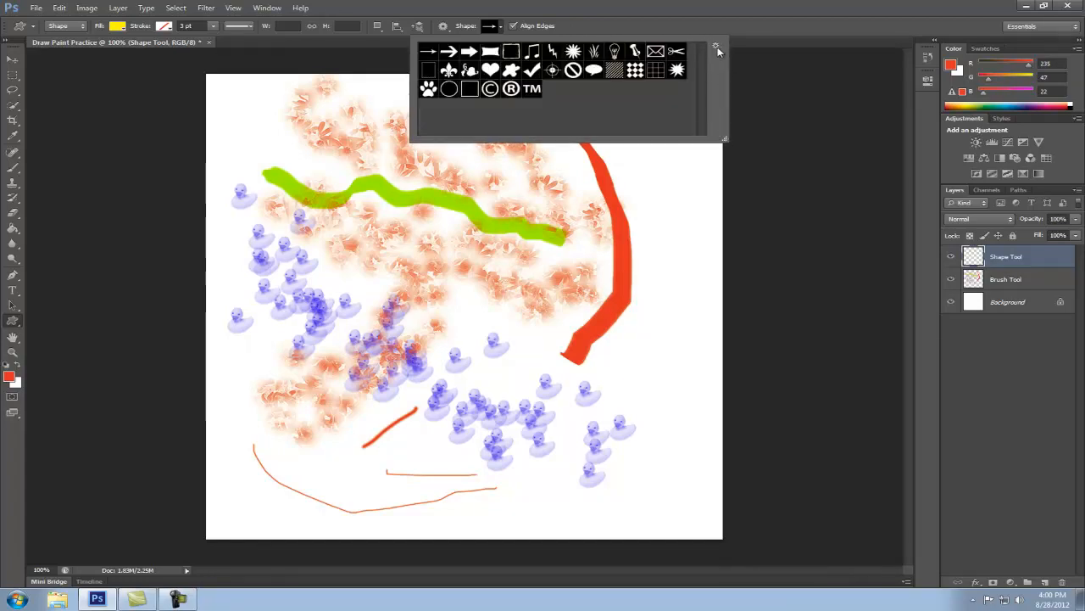
left_click(716, 47)
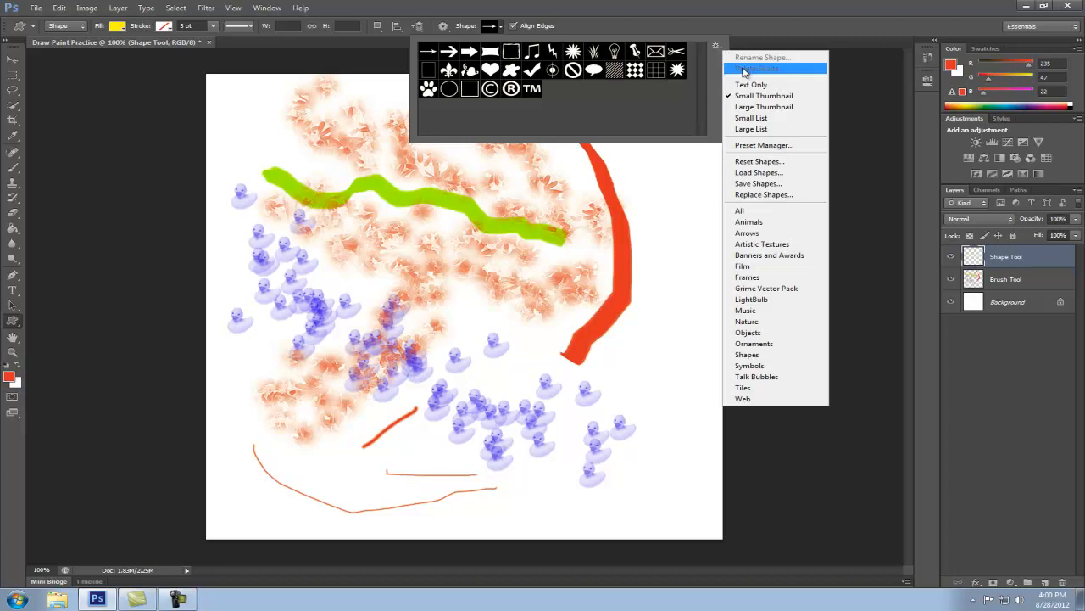
left_click(757, 212)
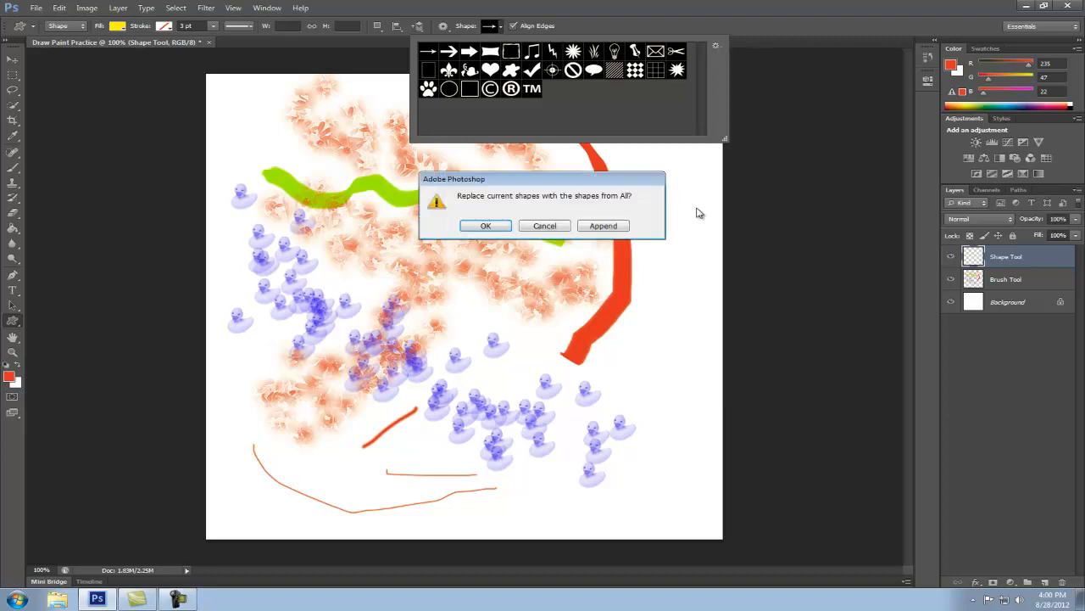
left_click(490, 226)
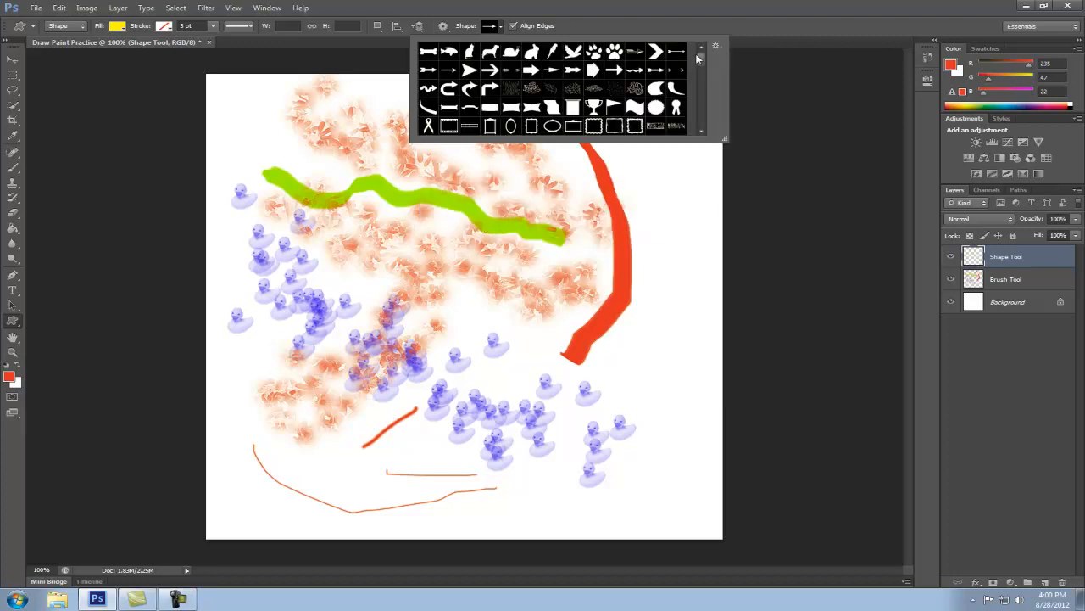
Choose the oval speech bubble shape and draw one about 276 by 193 px over the left part of the canvas
left_click_drag(703, 60, 701, 112)
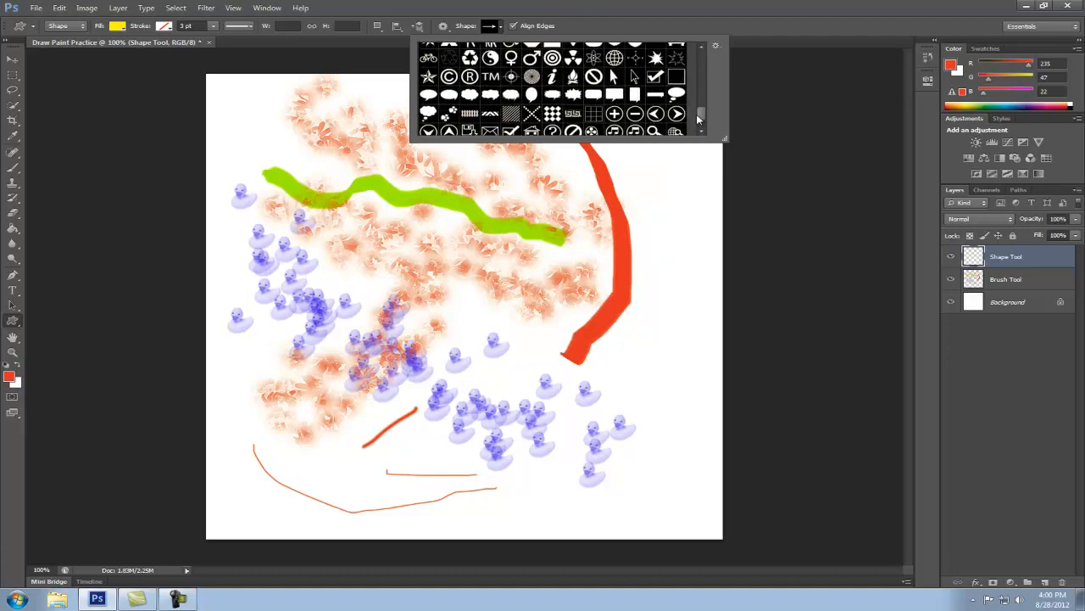
left_click(431, 97)
left_click(263, 349)
left_click_drag(262, 350, 441, 237)
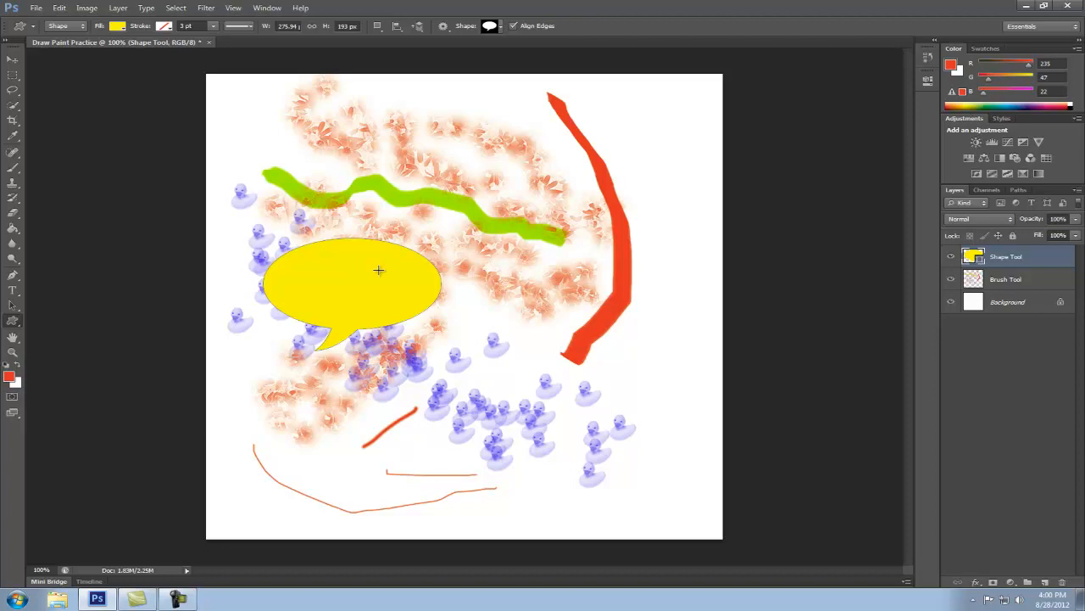
Free-transform the speech bubble, rotating it about 25.5° clockwise and scaling it to about 114% width and 127% height
key("ctrl+t")
left_click_drag(450, 231, 496, 261)
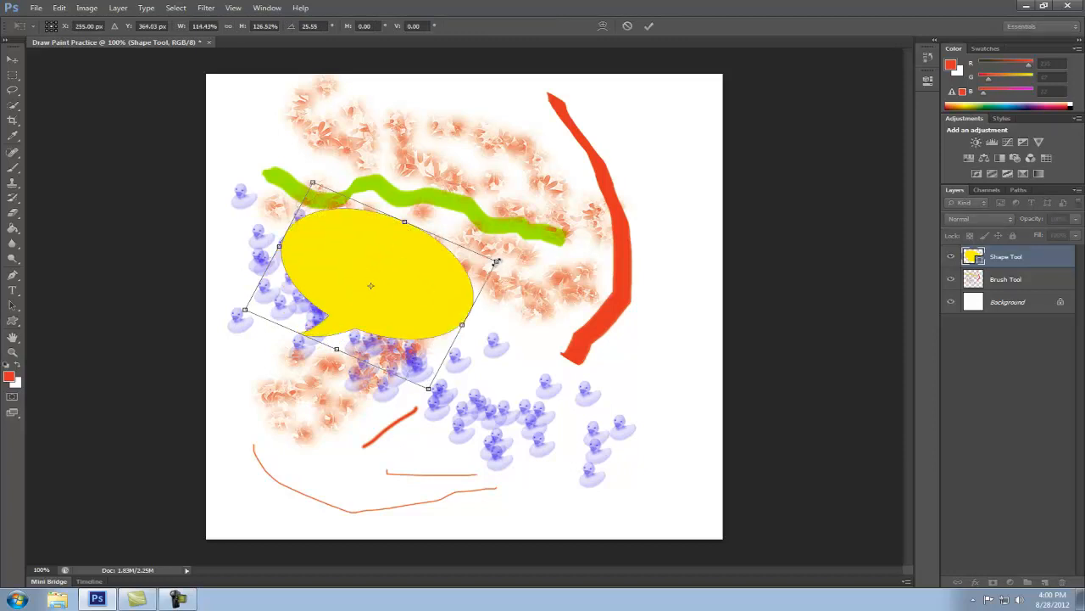
key("Return")
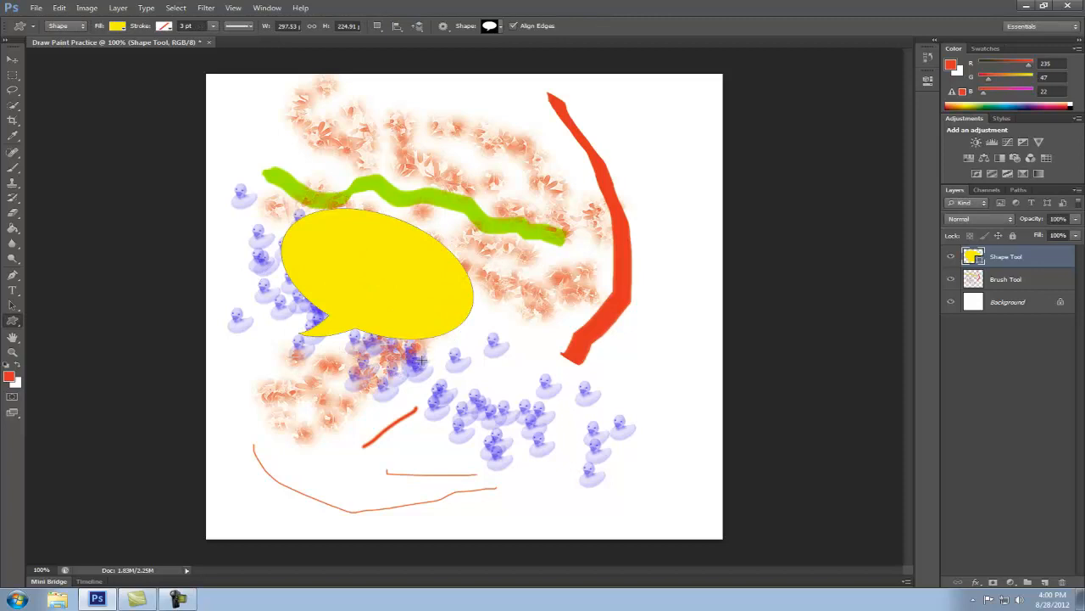
Add a black outside Stroke layer style about 13 px wide to the speech bubble on the Shape Tool layer
left_click(976, 582)
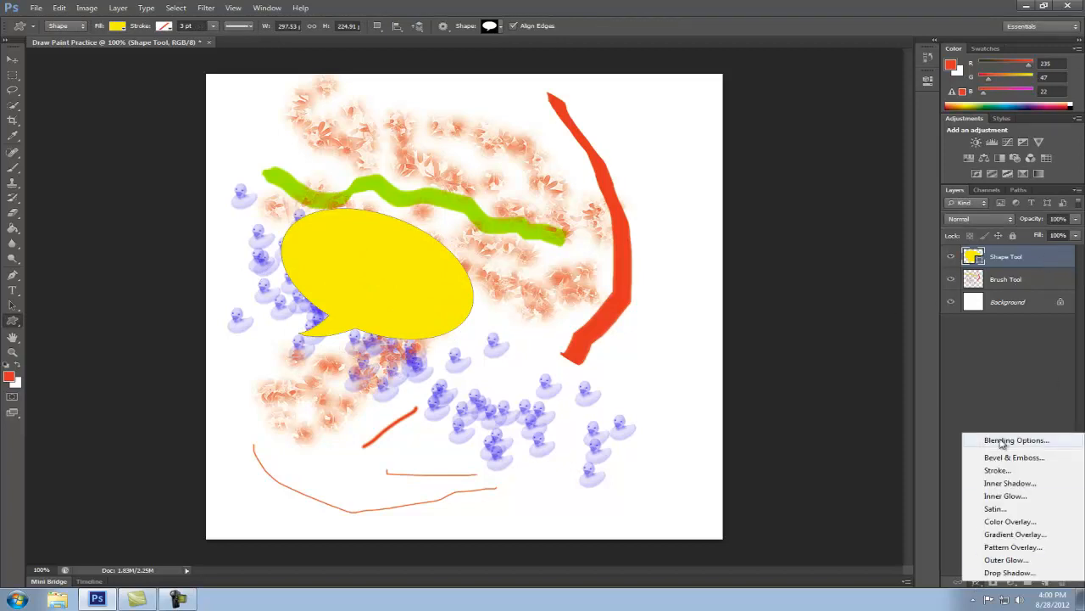
left_click(1057, 256)
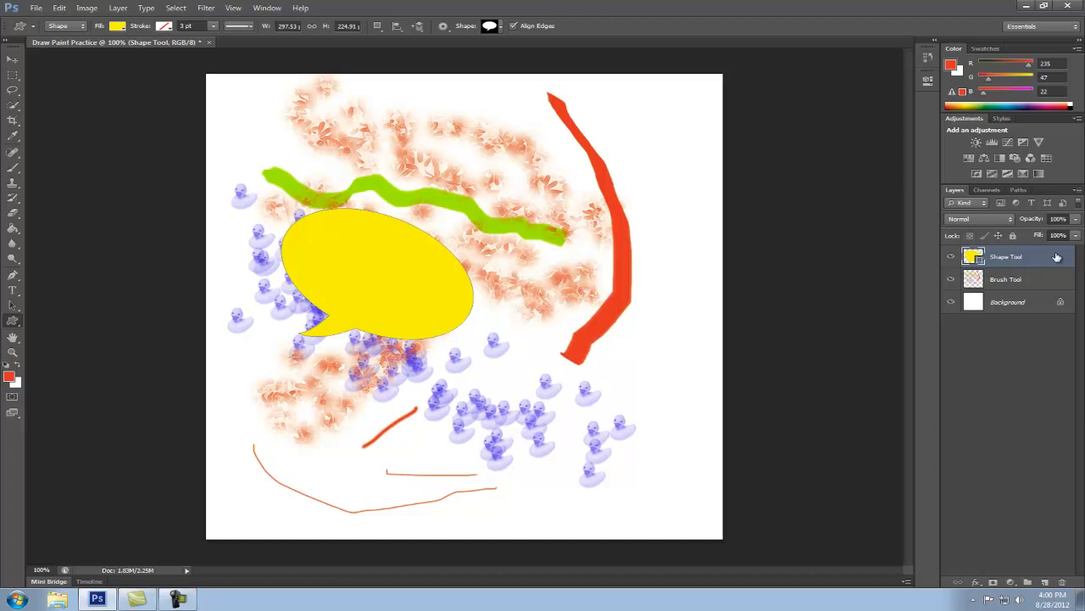
double_click(1057, 259)
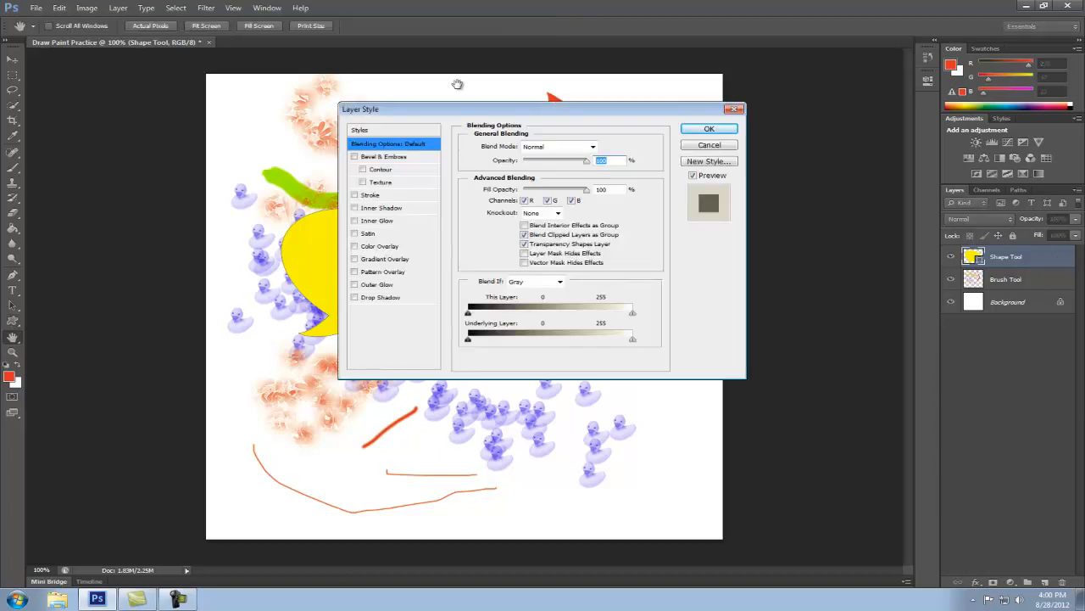
left_click_drag(496, 117, 719, 142)
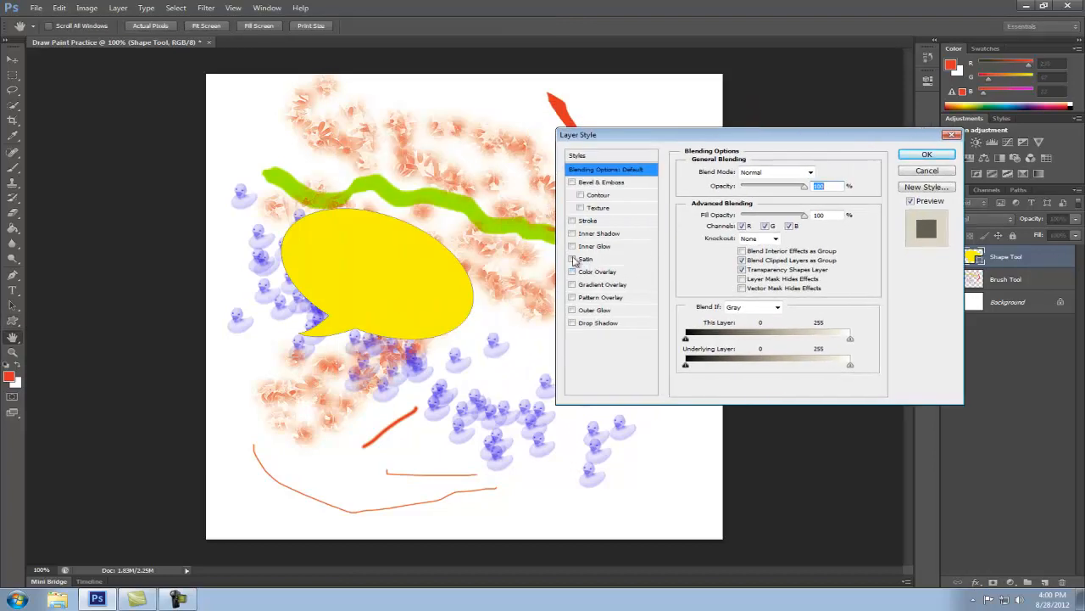
left_click(572, 220)
left_click(604, 225)
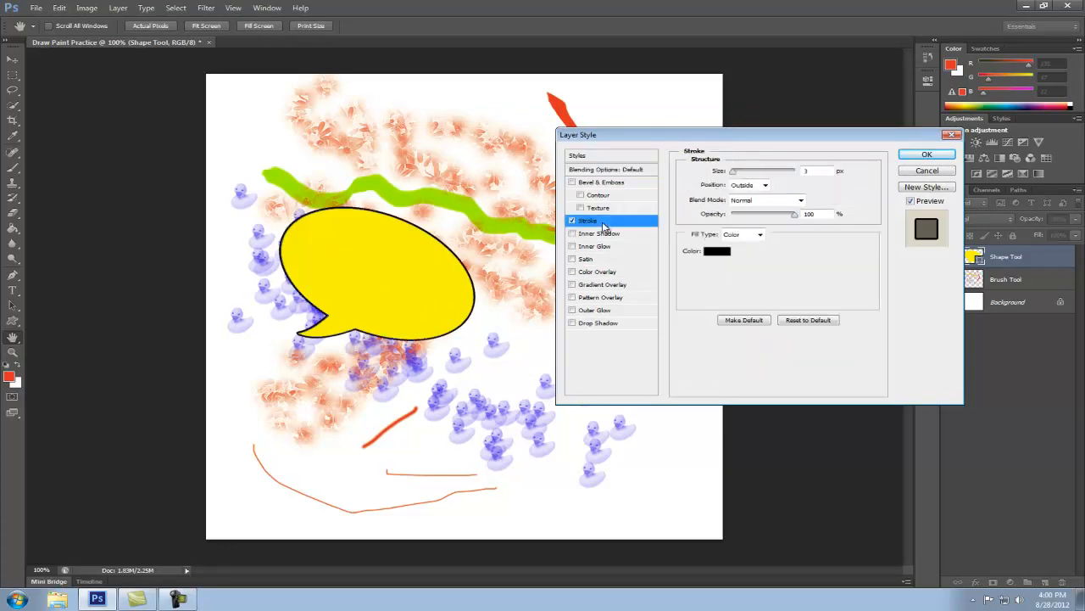
left_click_drag(736, 174, 740, 173)
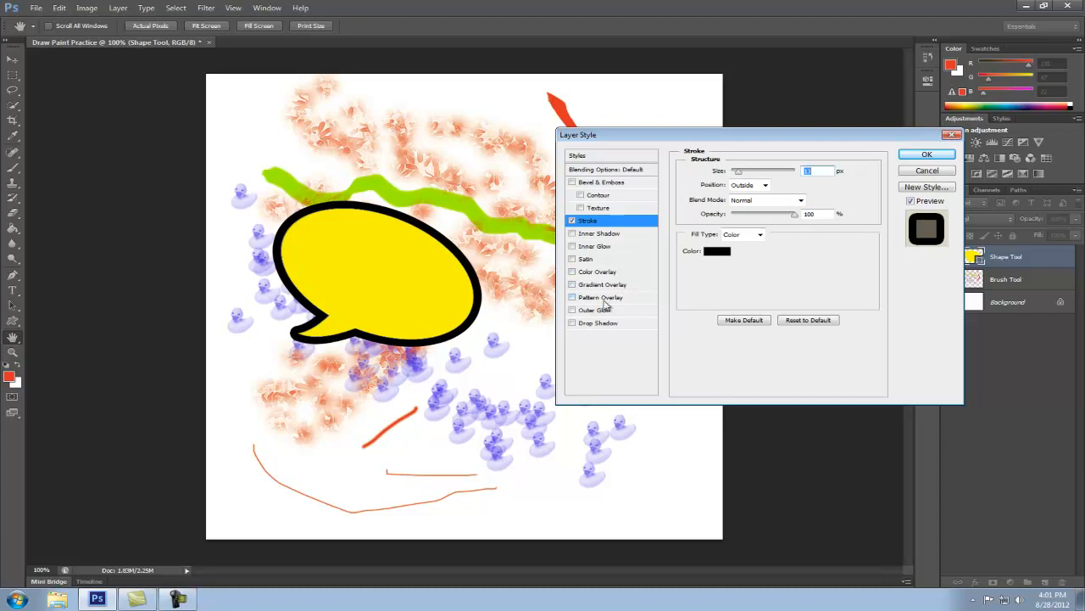
Add a Gradient Overlay to the speech bubble using the Orange, Yellow, Orange preset
left_click(572, 285)
left_click(602, 288)
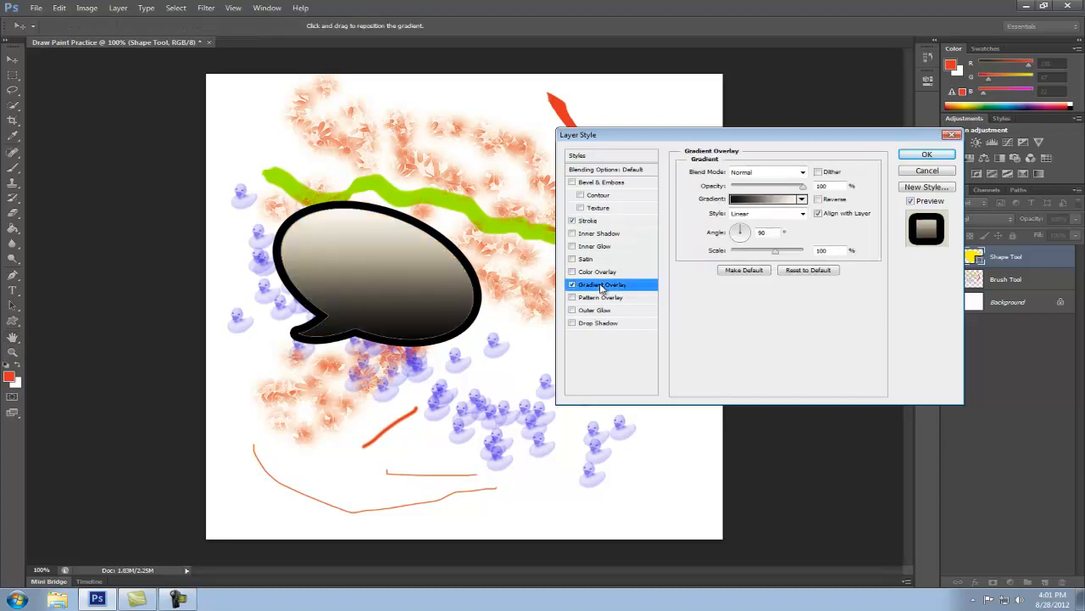
left_click(768, 200)
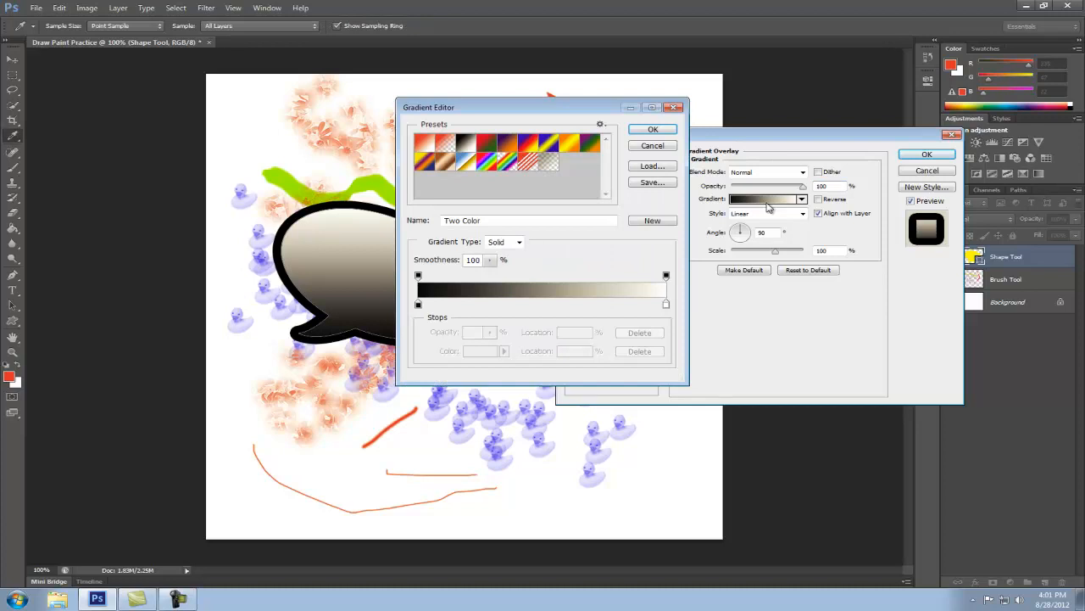
left_click(567, 146)
left_click_drag(578, 108, 707, 162)
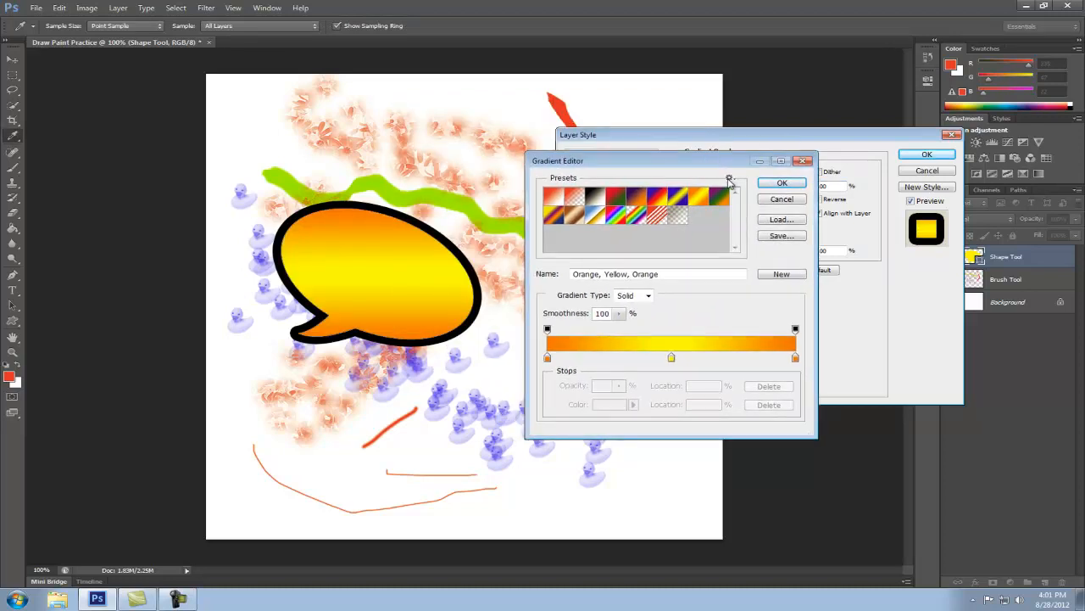
Change the gradient's starting color stop from orange to light turquoise and apply the speech bubble's layer styles
left_click(548, 358)
left_click(622, 405)
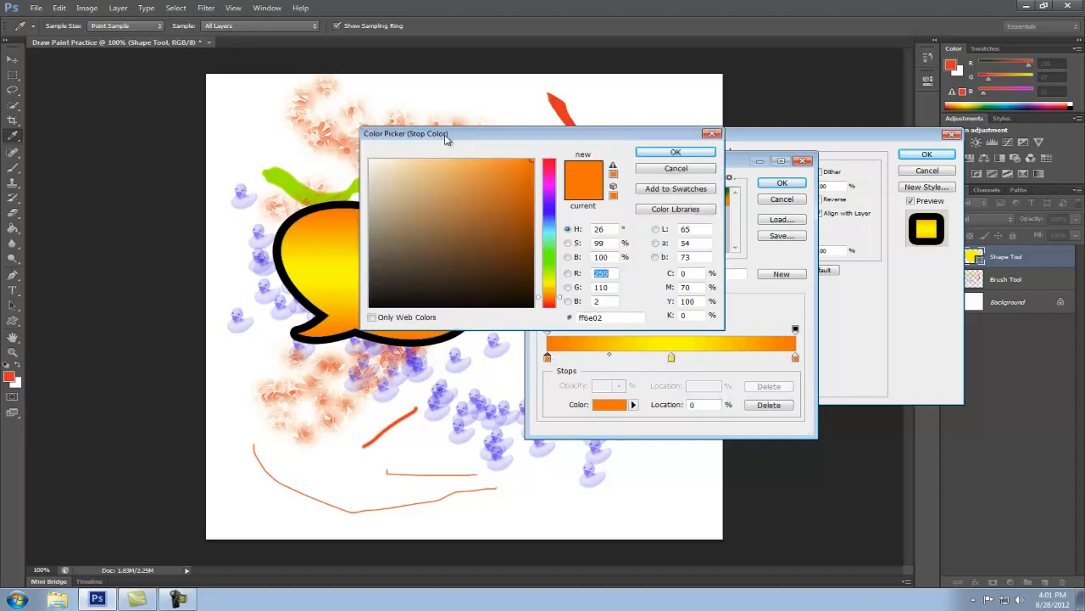
left_click(549, 234)
left_click(675, 152)
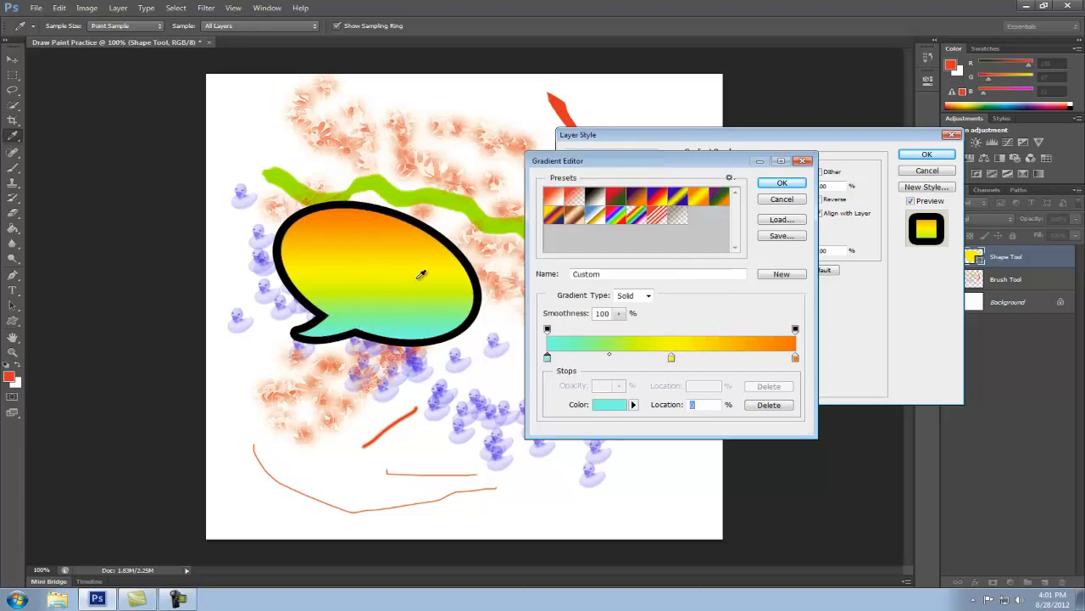
left_click(784, 185)
left_click(918, 156)
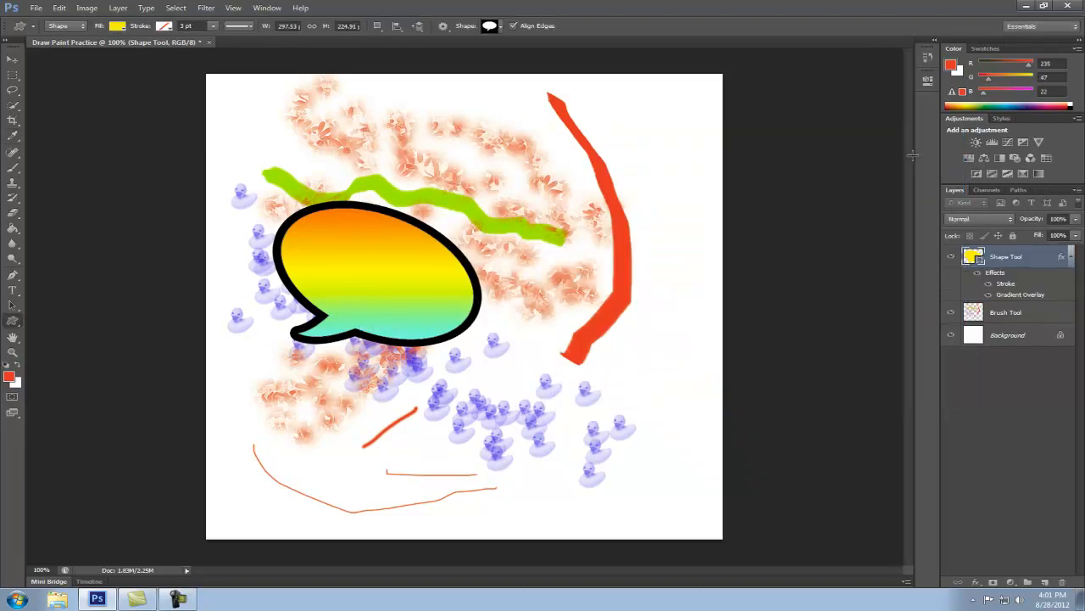
Rename the Shape Tool layer as Text Bubble and add a new empty layer above it
double_click(1009, 258)
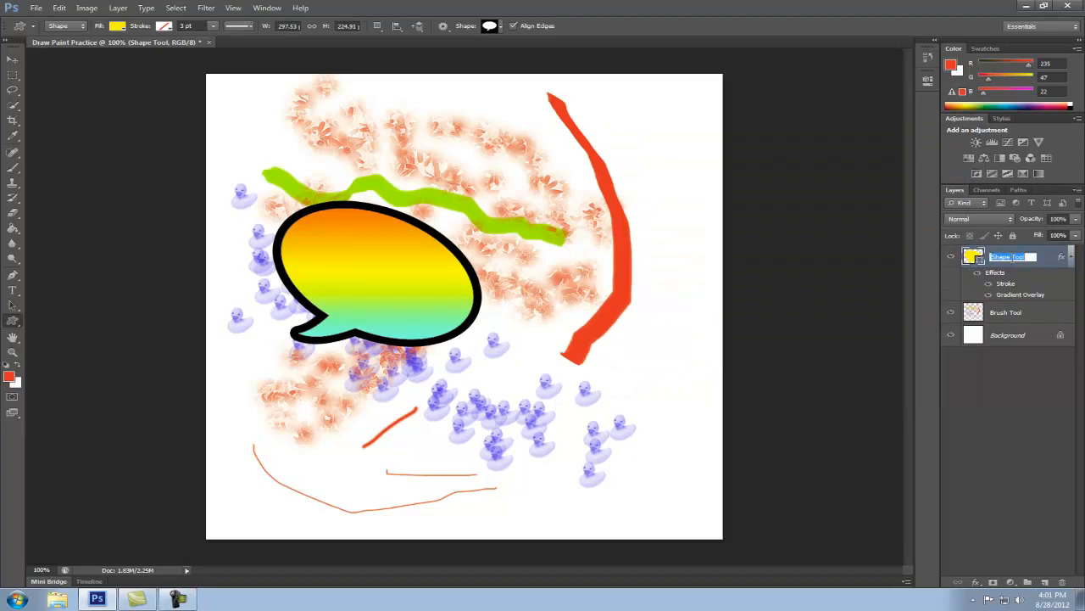
type("Text Bubble")
key("Return")
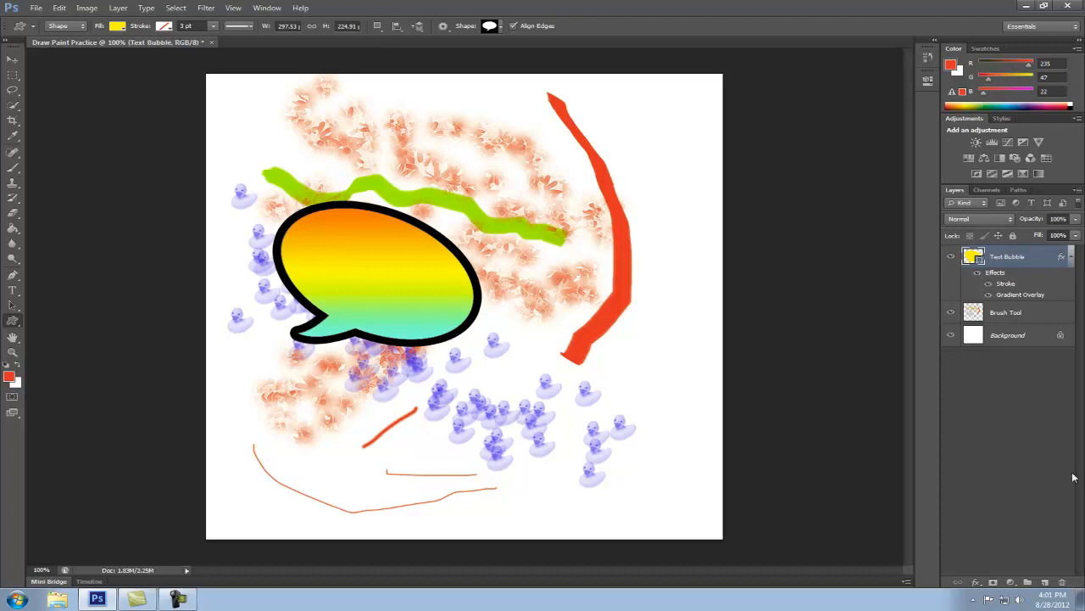
left_click(1044, 582)
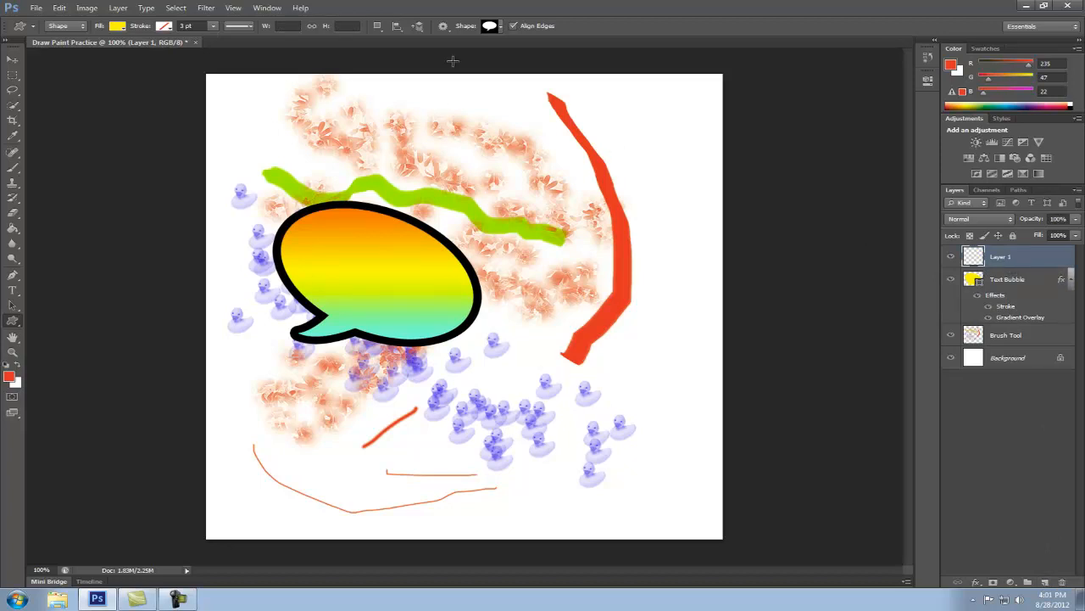
Draw a purple-filled umbrella custom shape about 361 by 457 px, overlapping the speech bubble's right edge
left_click(501, 26)
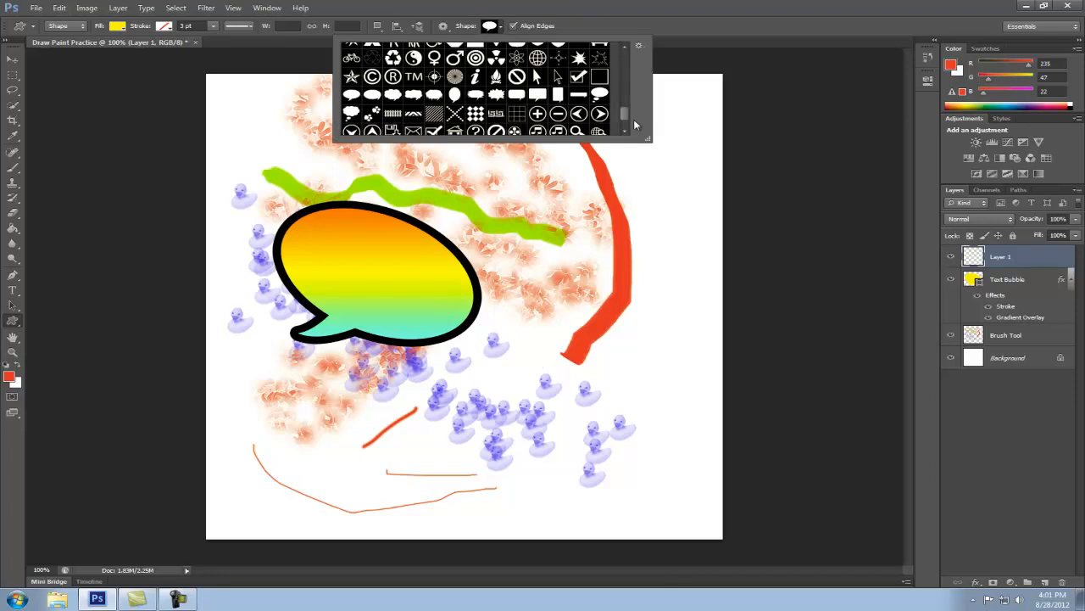
left_click_drag(628, 112, 628, 80)
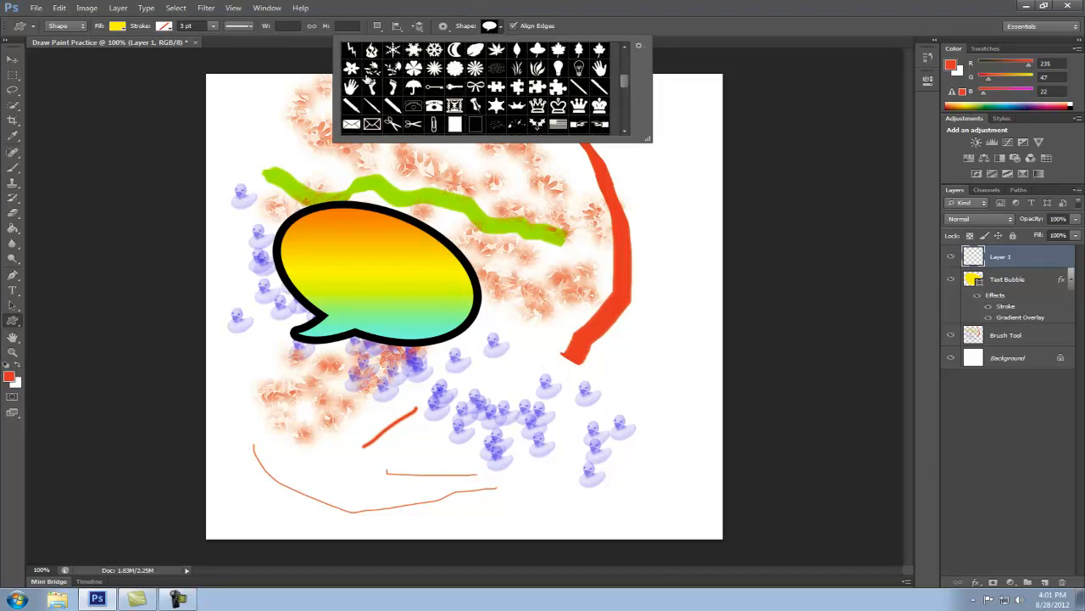
left_click(118, 26)
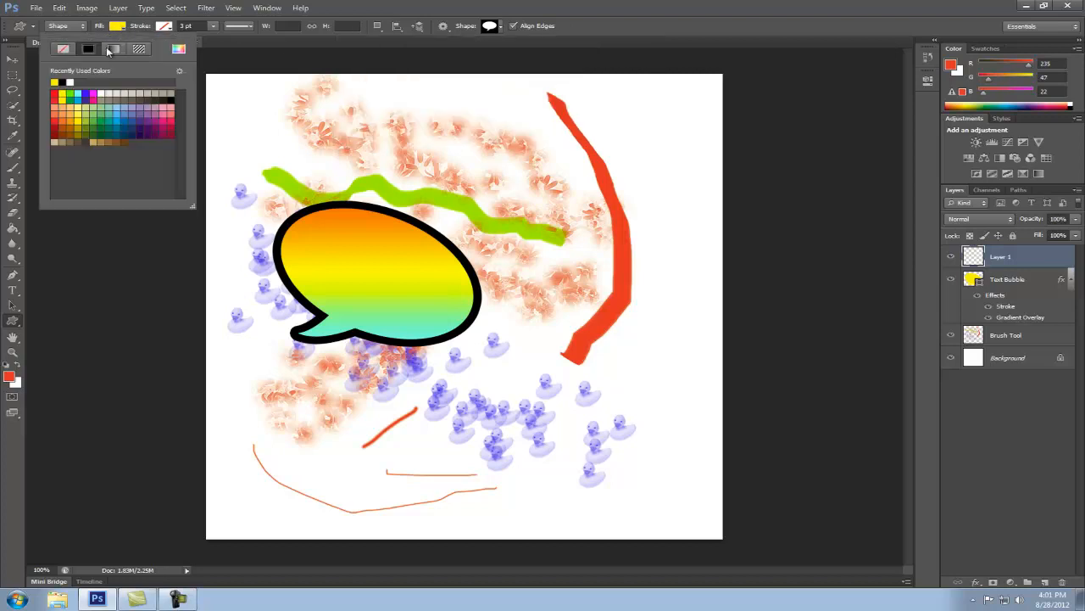
left_click(161, 116)
left_click(489, 27)
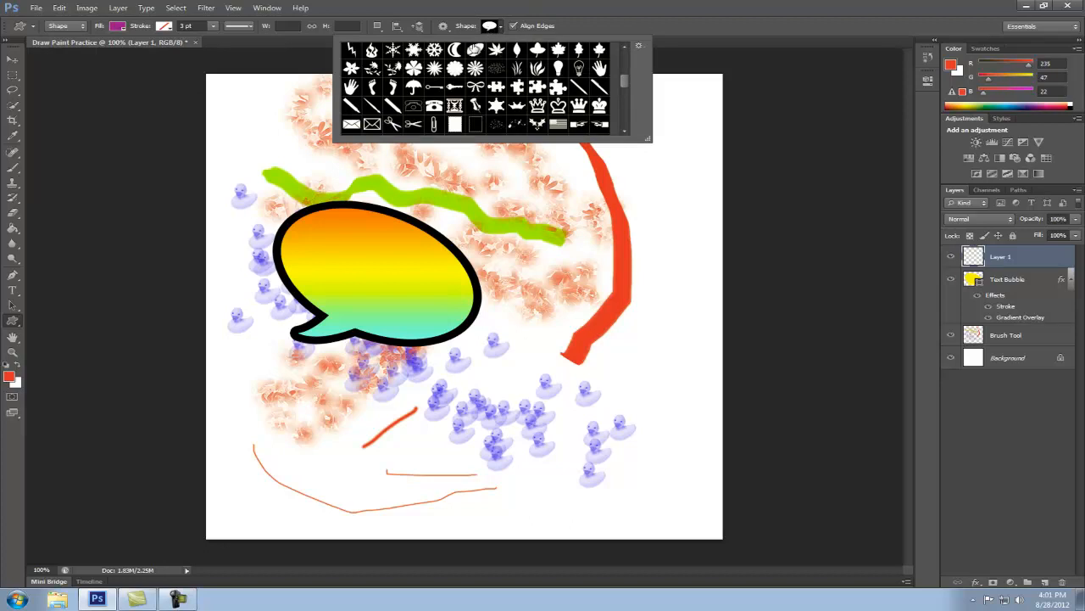
left_click(413, 87)
left_click_drag(652, 507, 413, 241)
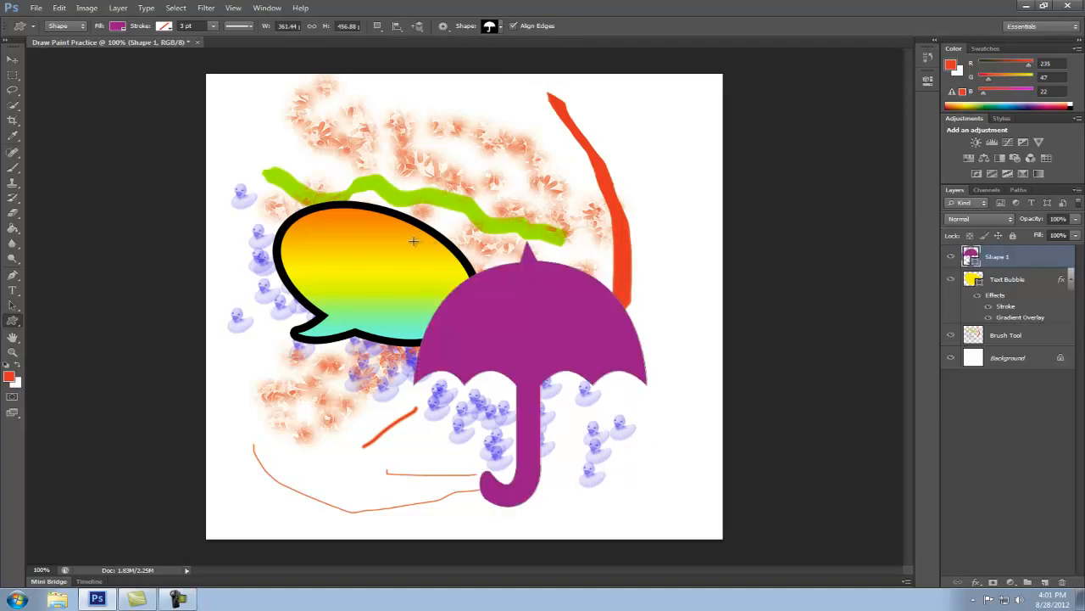
Give the umbrella layer a Drop Shadow and a Pattern Overlay with the off-white, paper-like pattern
double_click(1049, 267)
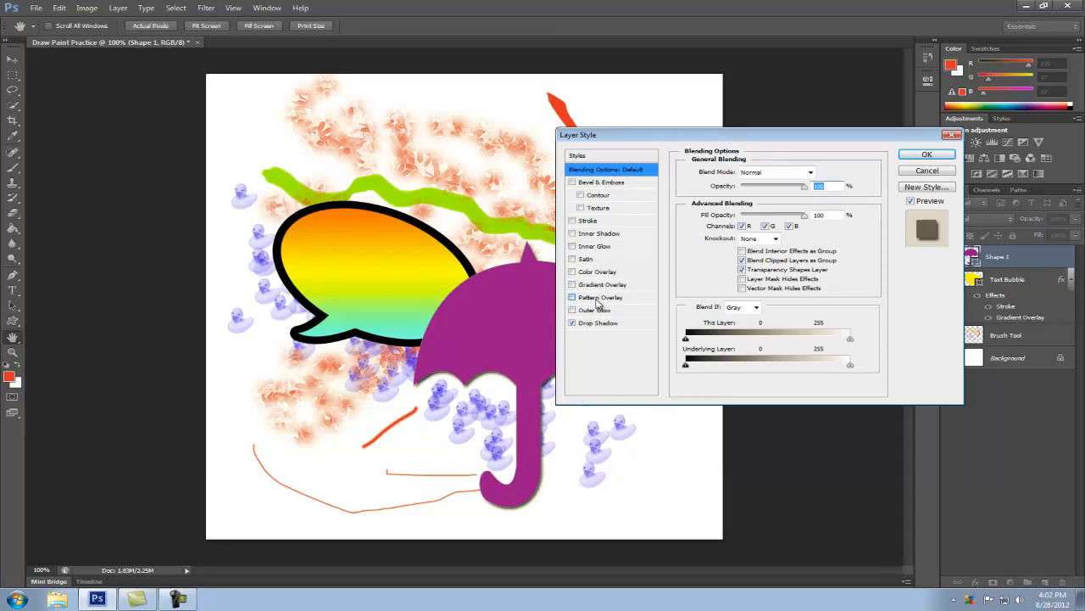
left_click(599, 297)
left_click(772, 212)
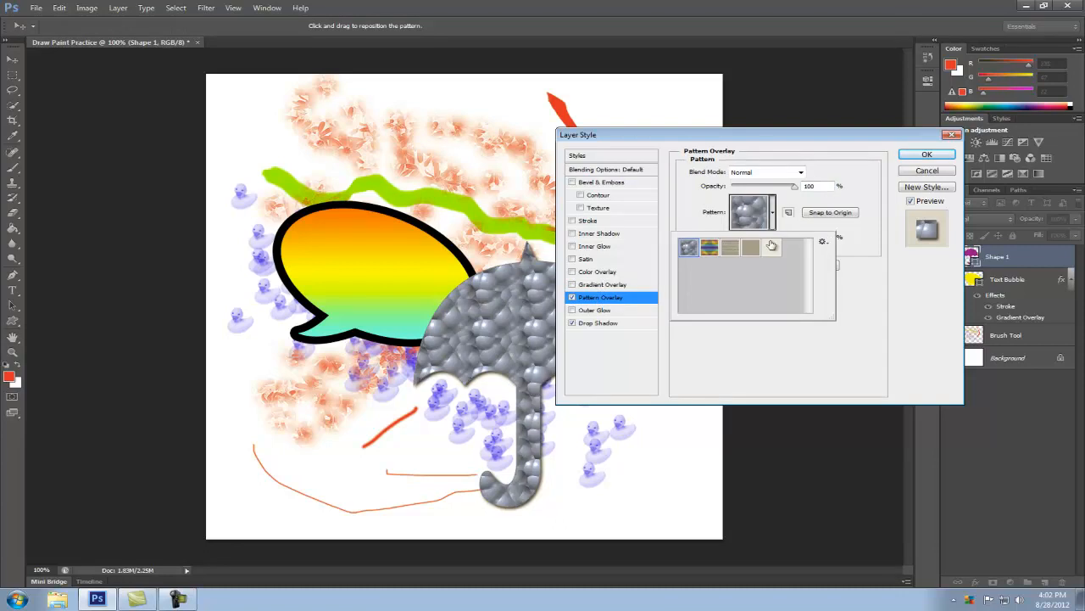
left_click(771, 247)
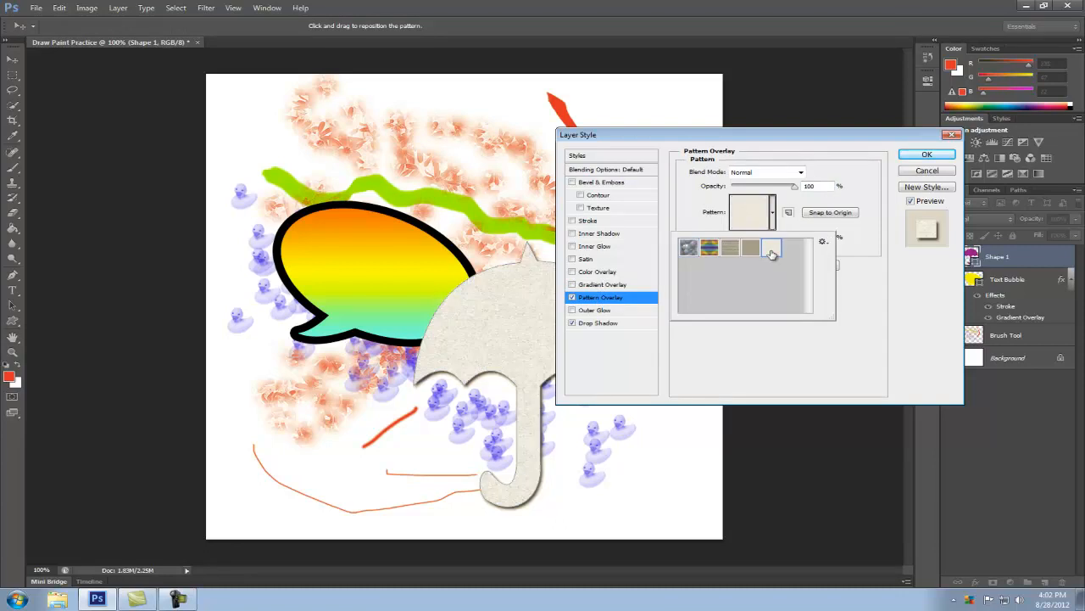
left_click(926, 154)
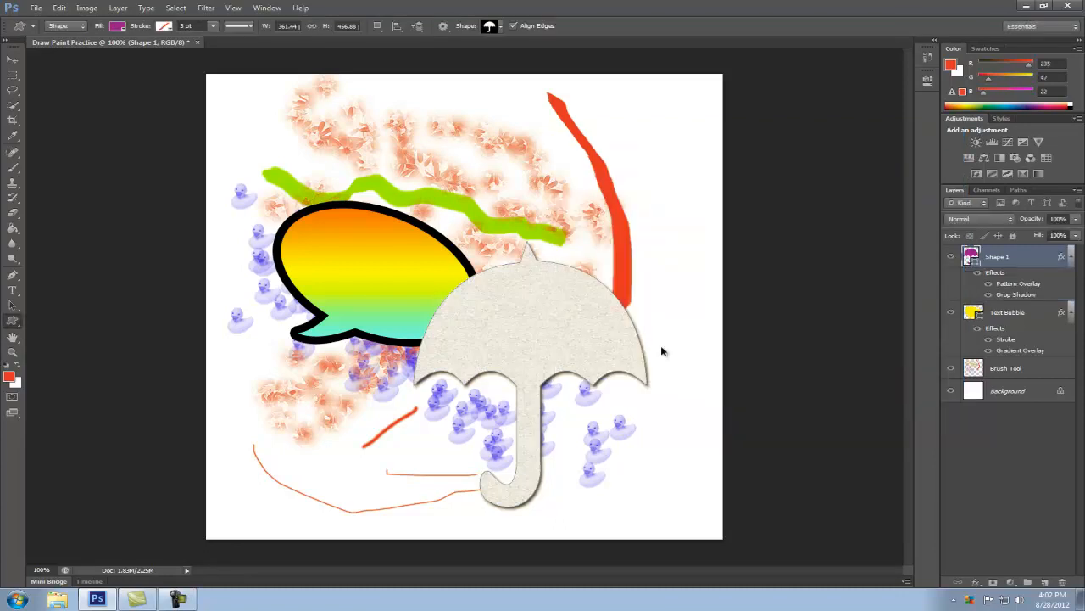
Free-transform the umbrella, moving it up and right clear of the speech bubble and rotating it slightly counterclockwise
key("ctrl+t")
left_click_drag(566, 315, 626, 283)
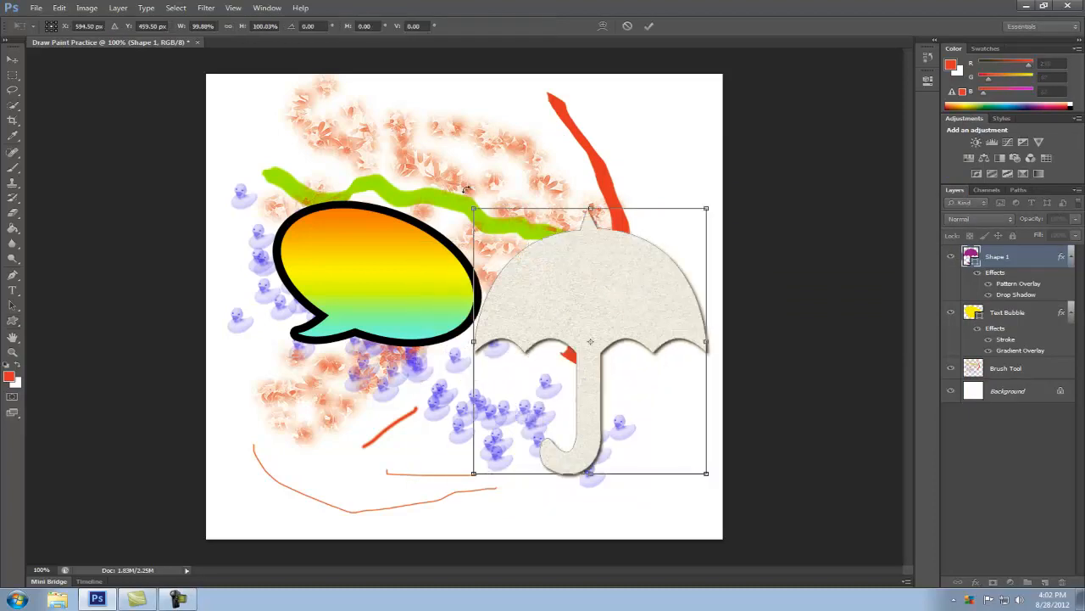
left_click_drag(467, 193, 452, 201)
key("Return")
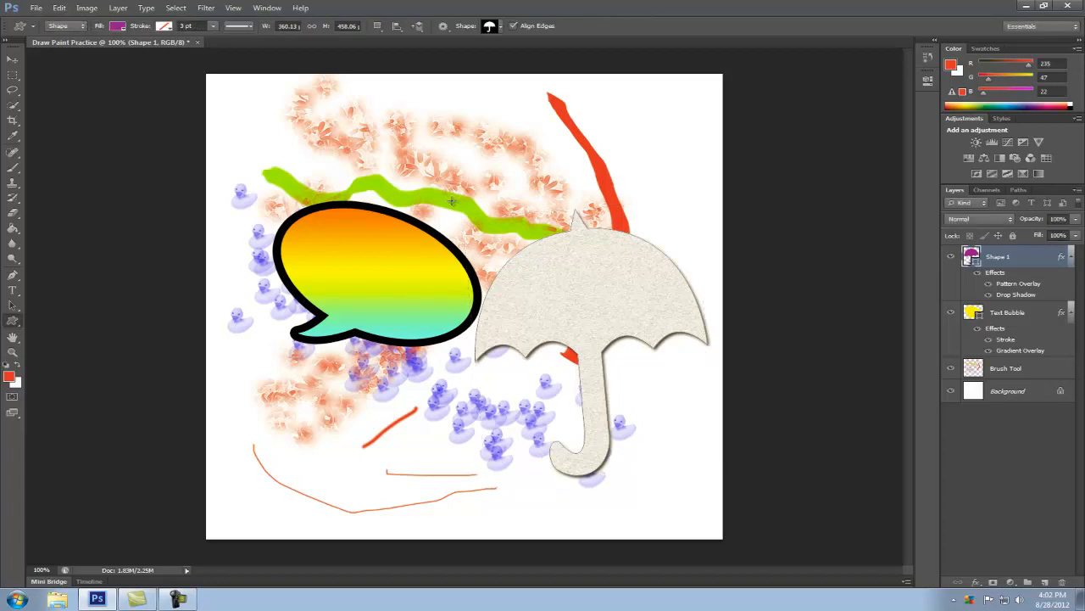